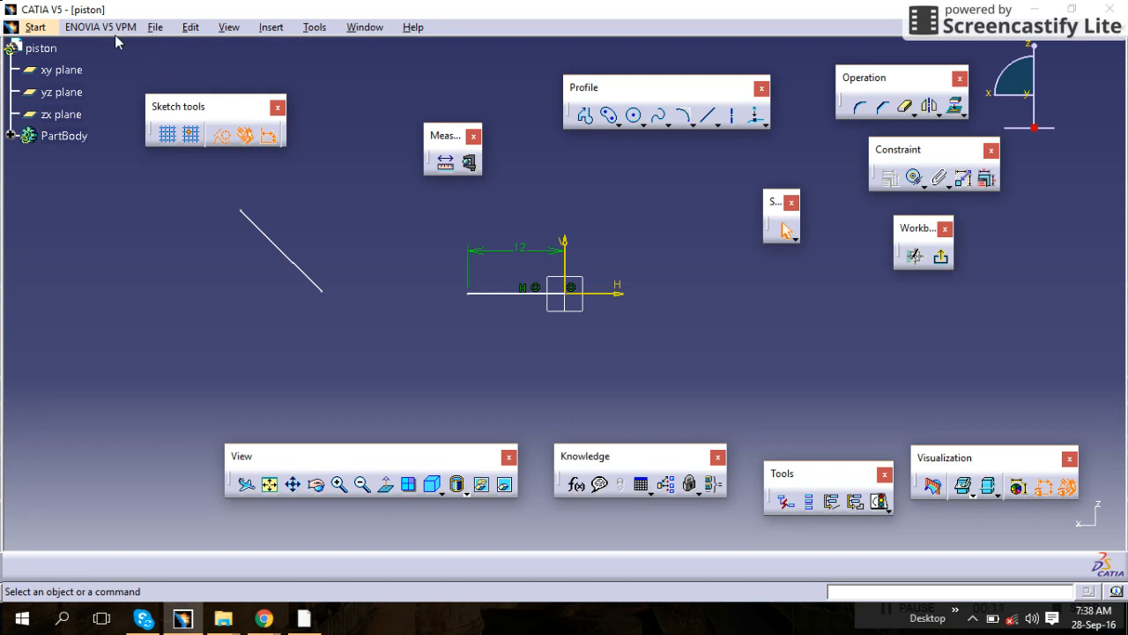
Dock the Sketch tools toolbar above the drawing area, cancelling the line started to show its coordinate fields.
{"action": "left_click_drag", "start_coordinate": [216, 100], "coordinate": [100, 44]}
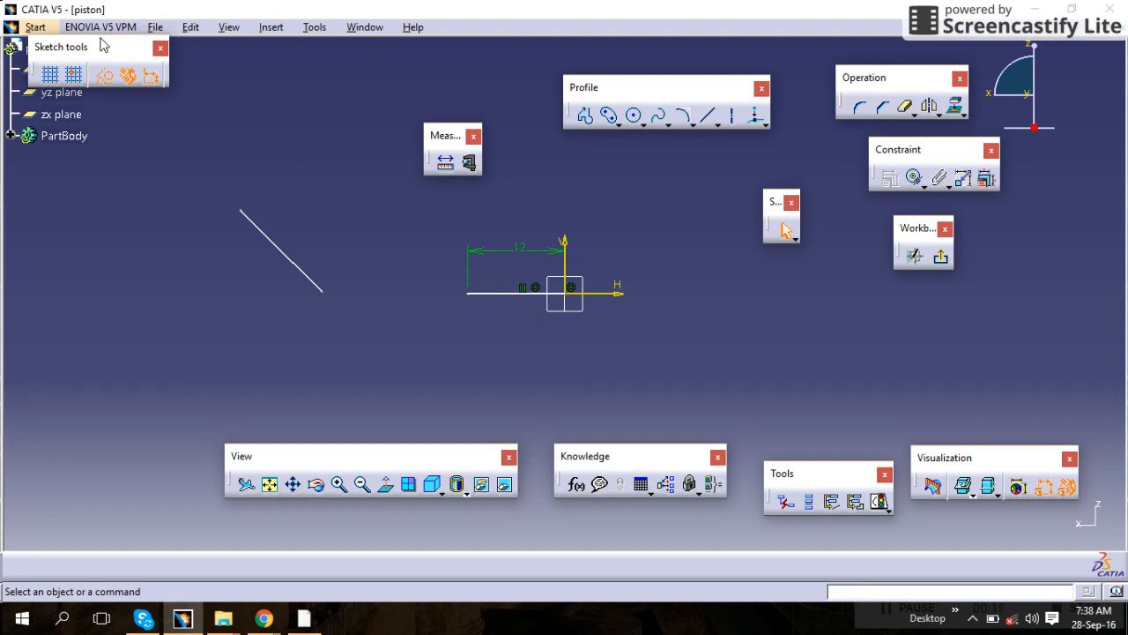
{"action": "mouse_move", "coordinate": [100, 44]}
{"action": "left_mouse_down"}
{"action": "mouse_move", "coordinate": [128, 46]}
{"action": "mouse_move", "coordinate": [133, 59]}
{"action": "left_mouse_up"}
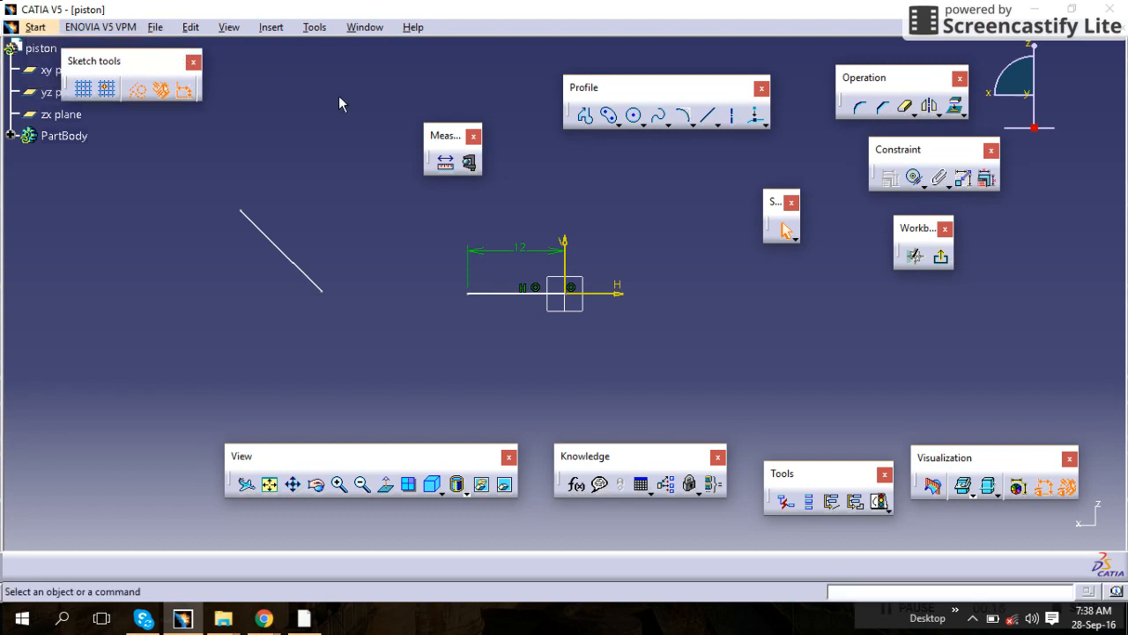
{"action": "left_click", "coordinate": [708, 117]}
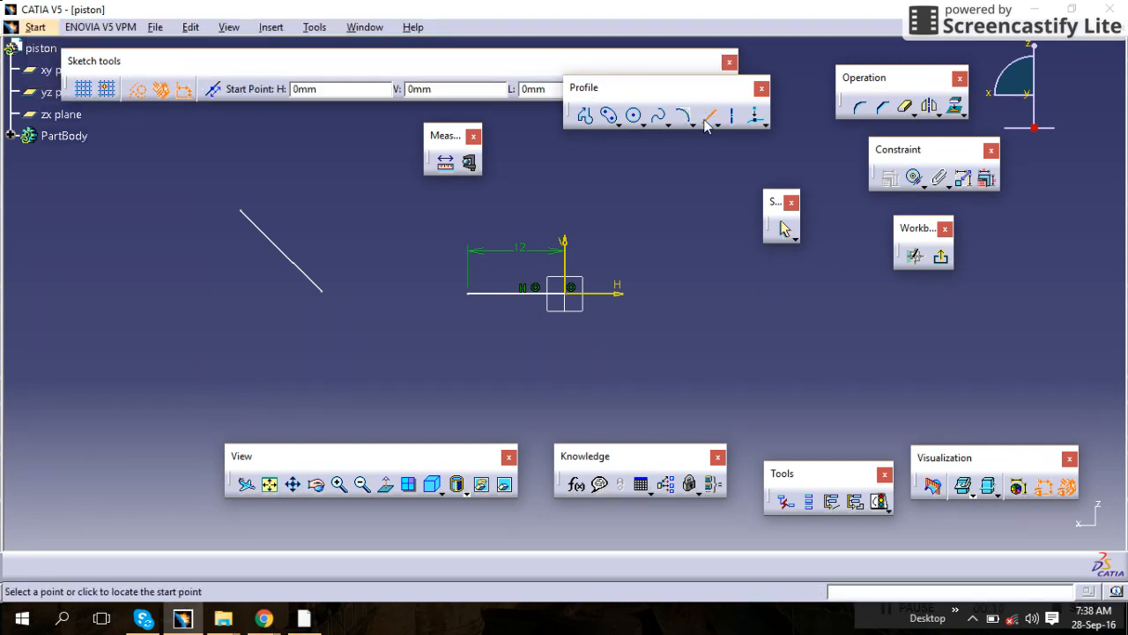
{"action": "left_click", "coordinate": [176, 182]}
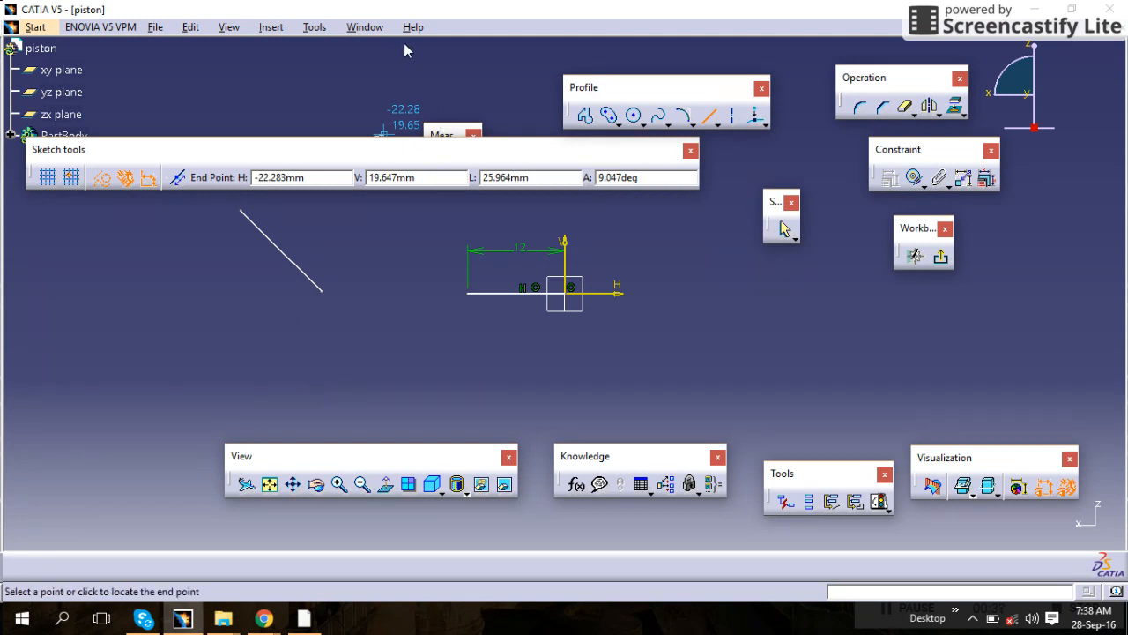
{"action": "left_click_drag", "start_coordinate": [405, 44], "coordinate": [406, 45]}
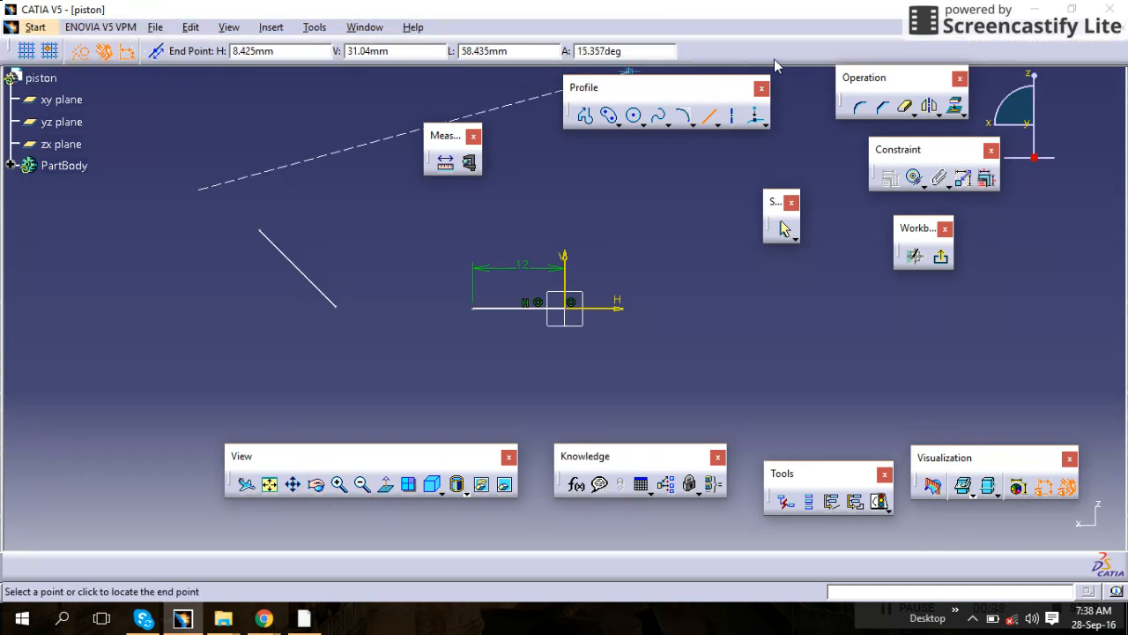
{"action": "key", "text": "Escape"}
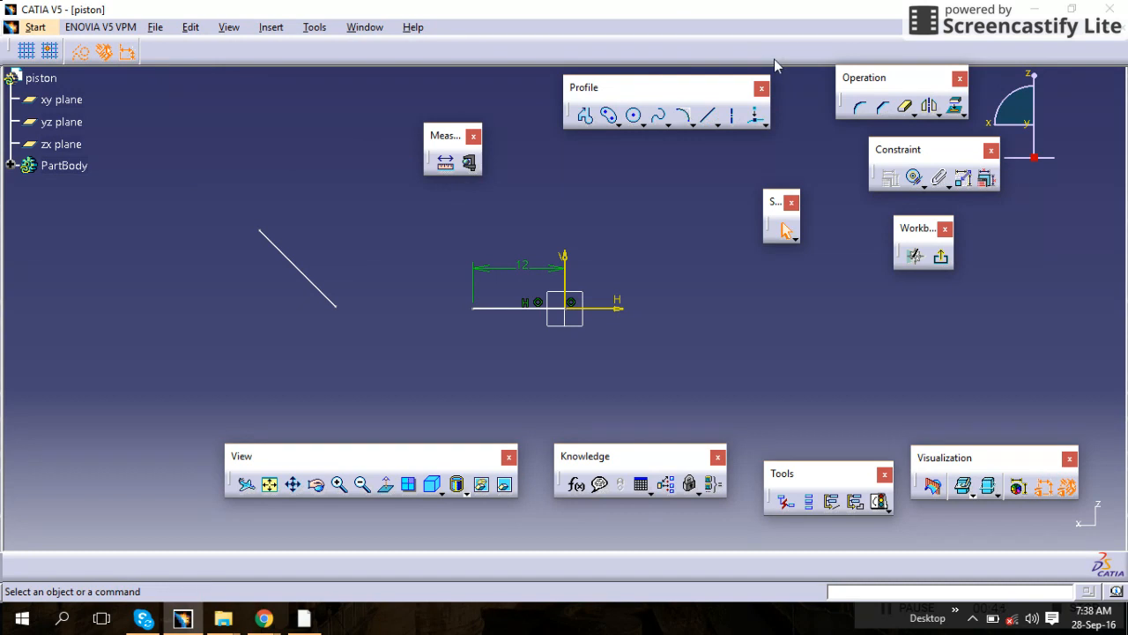
Hide the Sketch tools toolbar and turn its display back on.
{"action": "right_click", "coordinate": [452, 46]}
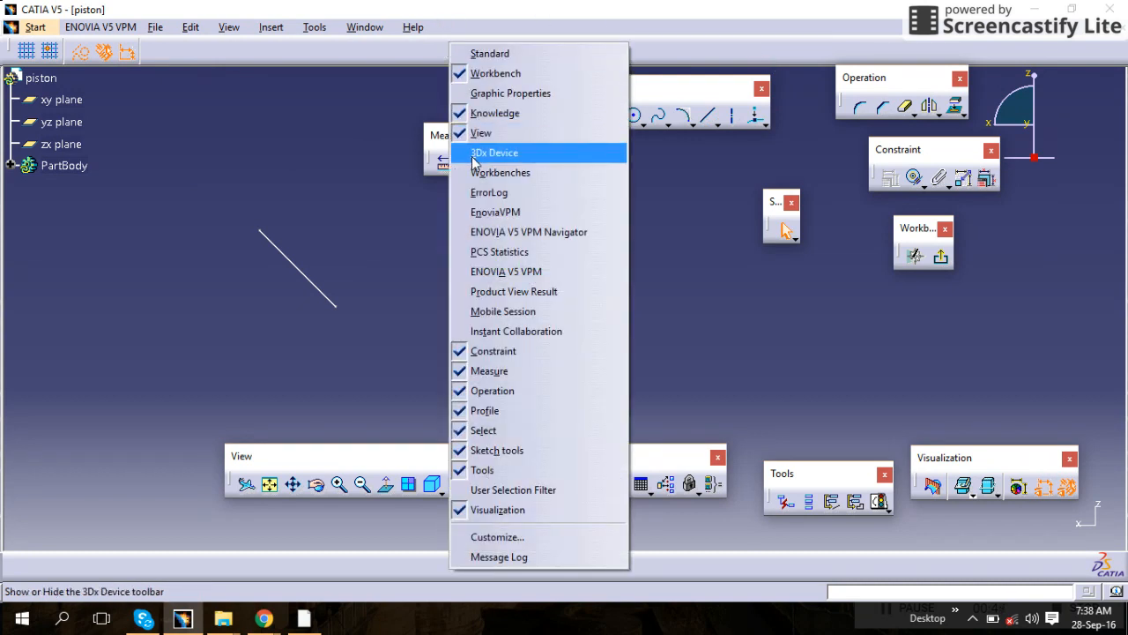
{"action": "left_click", "coordinate": [487, 451]}
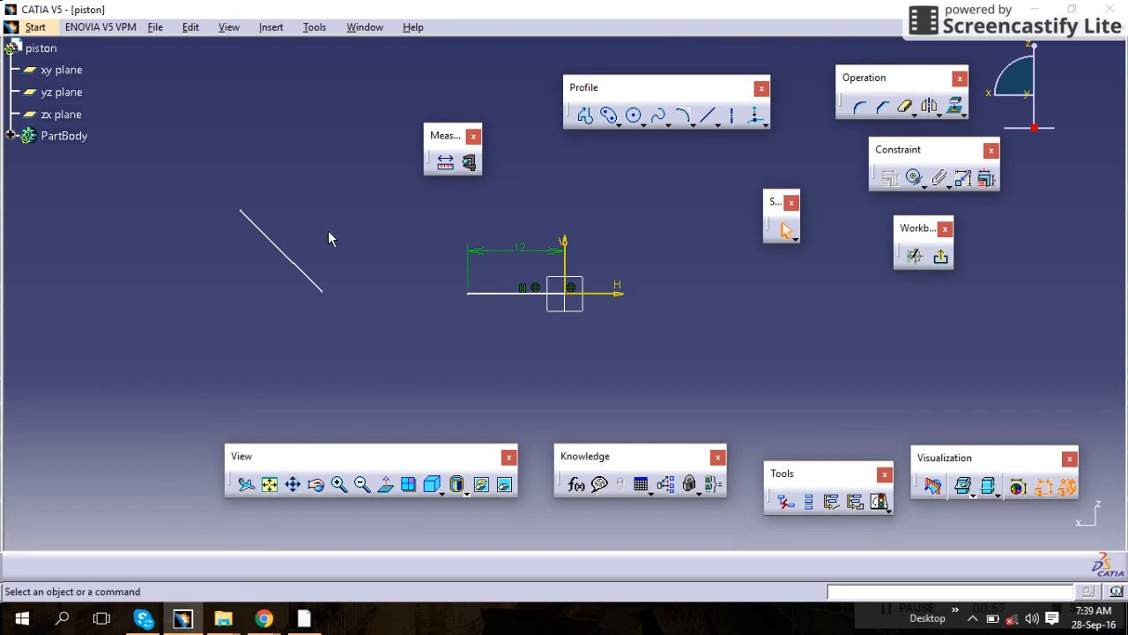
{"action": "right_click", "coordinate": [257, 571]}
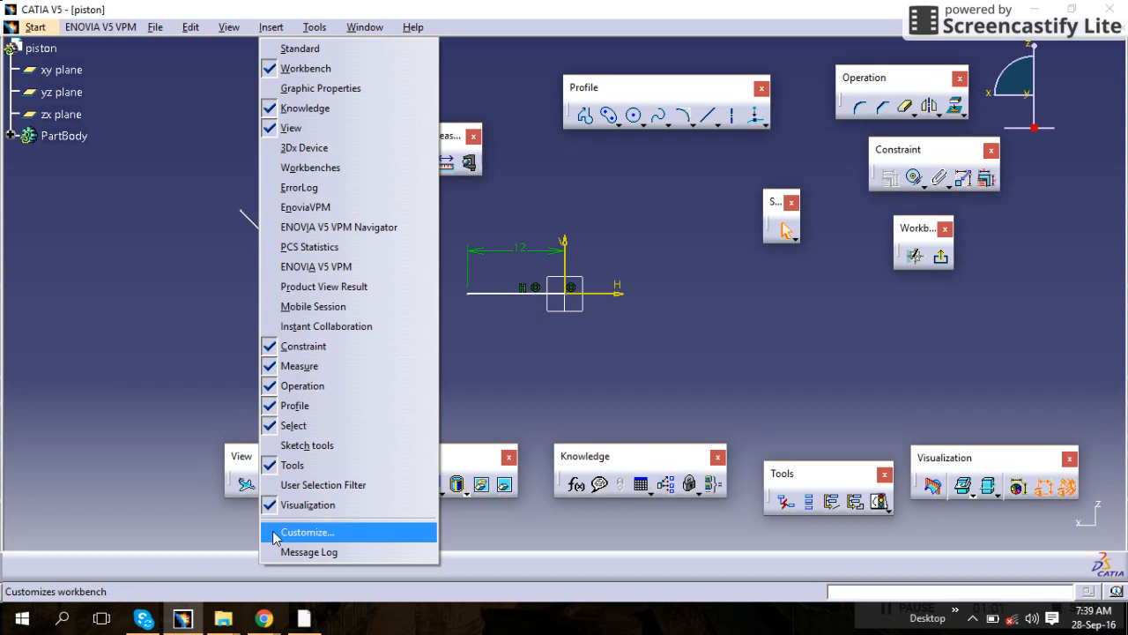
{"action": "left_click", "coordinate": [305, 445]}
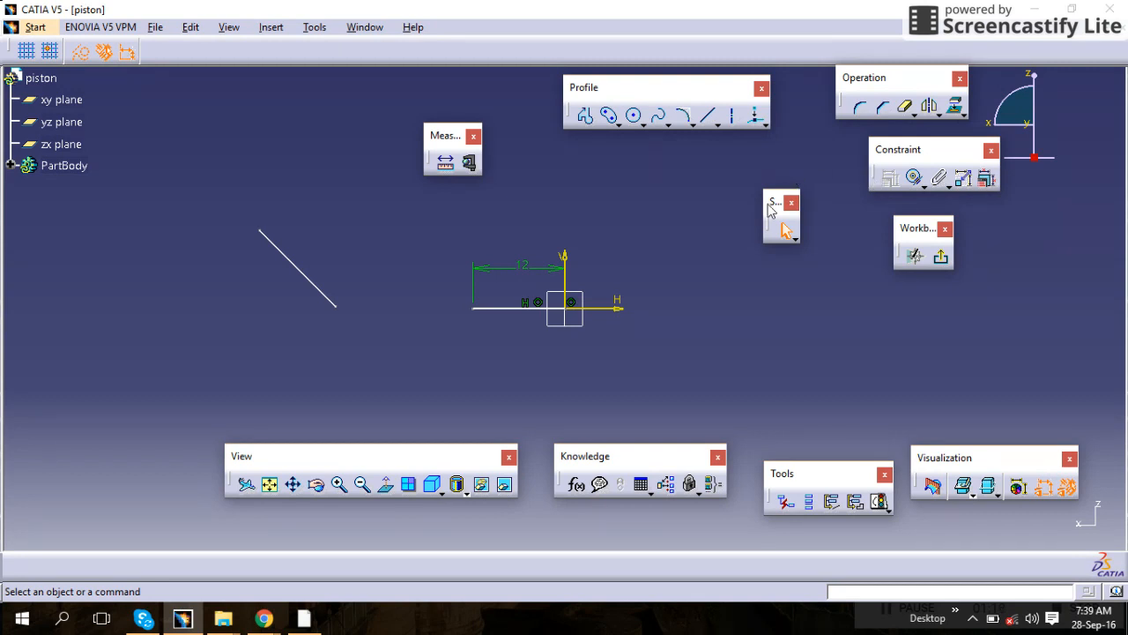
Reposition the free slanted line closer to the horizontal line and adjust both of its endpoints to make it steeper.
{"action": "left_click", "coordinate": [312, 282]}
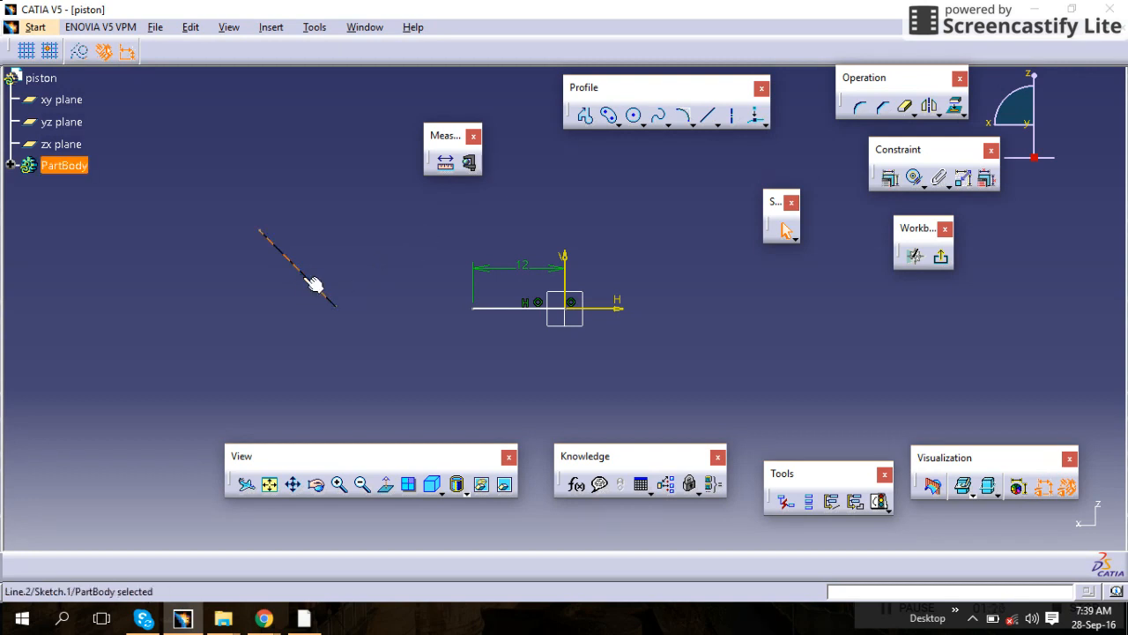
{"action": "left_click", "coordinate": [322, 280]}
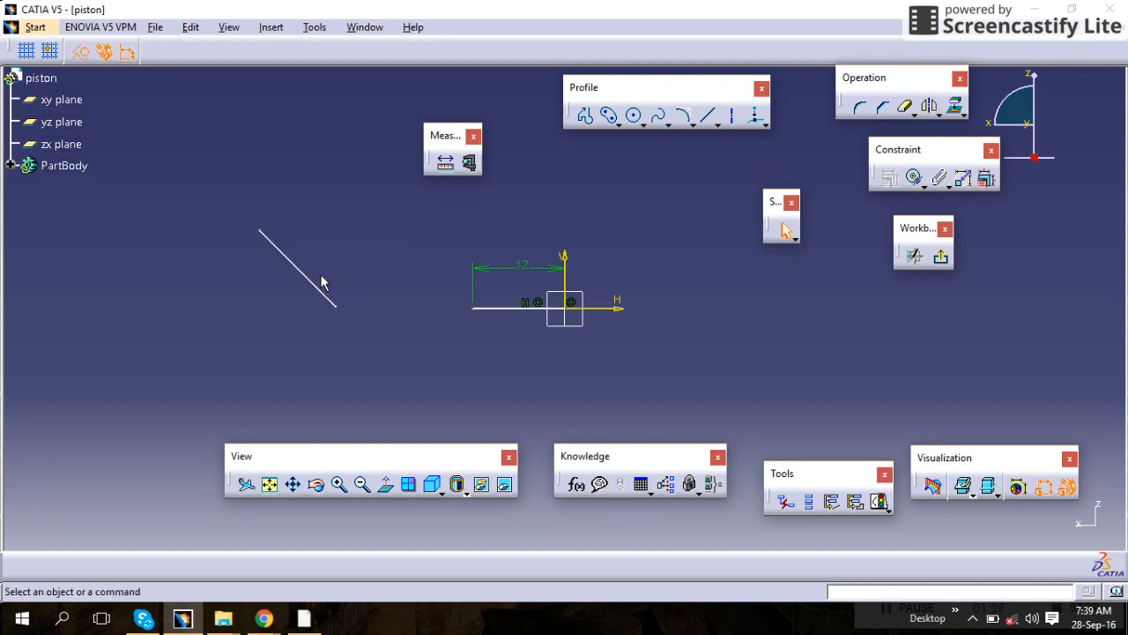
{"action": "mouse_move", "coordinate": [313, 286]}
{"action": "left_mouse_down"}
{"action": "mouse_move", "coordinate": [345, 227]}
{"action": "mouse_move", "coordinate": [383, 257]}
{"action": "mouse_move", "coordinate": [346, 261]}
{"action": "left_mouse_up"}
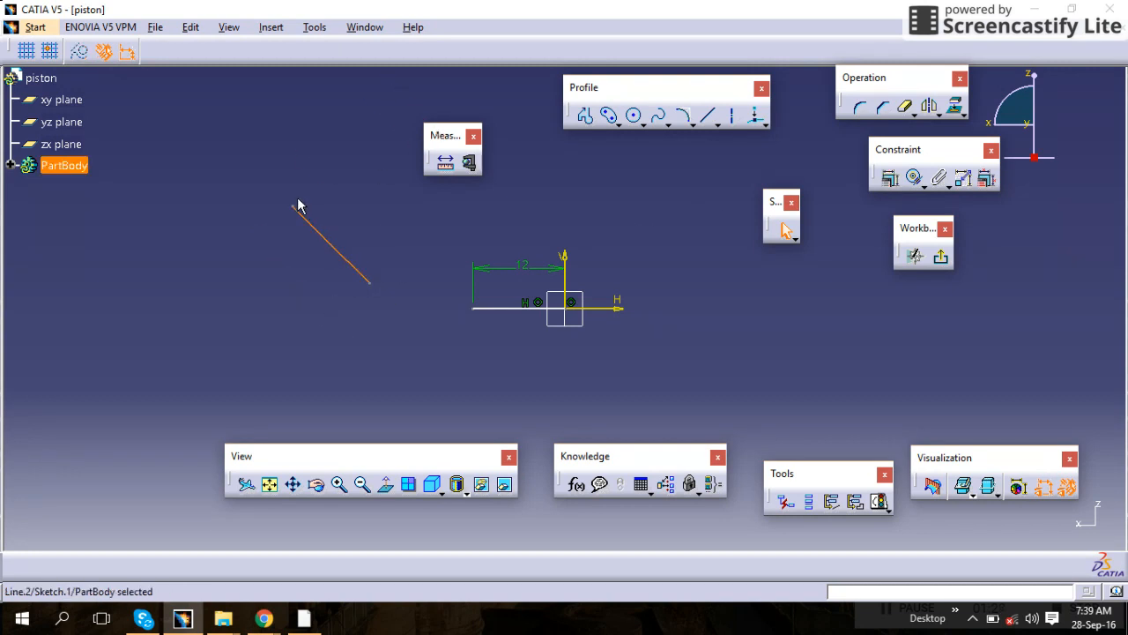
{"action": "mouse_move", "coordinate": [302, 210]}
{"action": "left_mouse_down"}
{"action": "mouse_move", "coordinate": [290, 176]}
{"action": "mouse_move", "coordinate": [285, 215]}
{"action": "left_mouse_up"}
{"action": "left_click", "coordinate": [363, 259]}
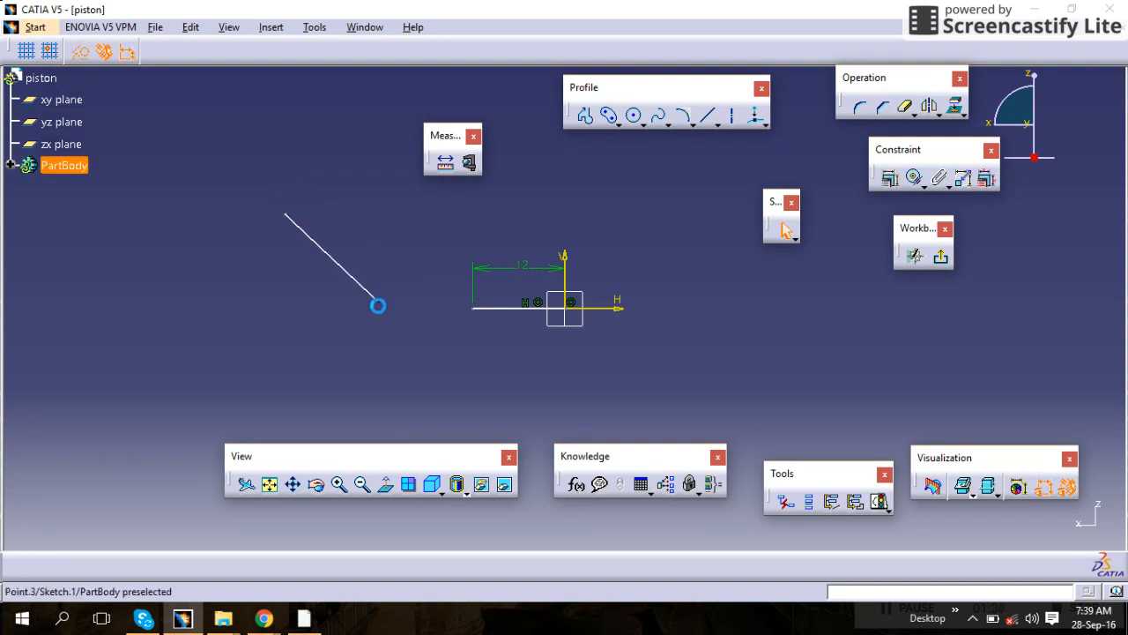
{"action": "mouse_move", "coordinate": [378, 305]}
{"action": "left_mouse_down"}
{"action": "mouse_move", "coordinate": [383, 329]}
{"action": "mouse_move", "coordinate": [471, 428]}
{"action": "mouse_move", "coordinate": [388, 368]}
{"action": "mouse_move", "coordinate": [401, 372]}
{"action": "mouse_move", "coordinate": [389, 342]}
{"action": "mouse_move", "coordinate": [355, 313]}
{"action": "mouse_move", "coordinate": [449, 274]}
{"action": "mouse_move", "coordinate": [305, 305]}
{"action": "mouse_move", "coordinate": [345, 80]}
{"action": "mouse_move", "coordinate": [221, 206]}
{"action": "mouse_move", "coordinate": [369, 365]}
{"action": "mouse_move", "coordinate": [353, 312]}
{"action": "mouse_move", "coordinate": [373, 327]}
{"action": "mouse_move", "coordinate": [365, 318]}
{"action": "left_mouse_up"}
{"action": "left_click", "coordinate": [373, 287]}
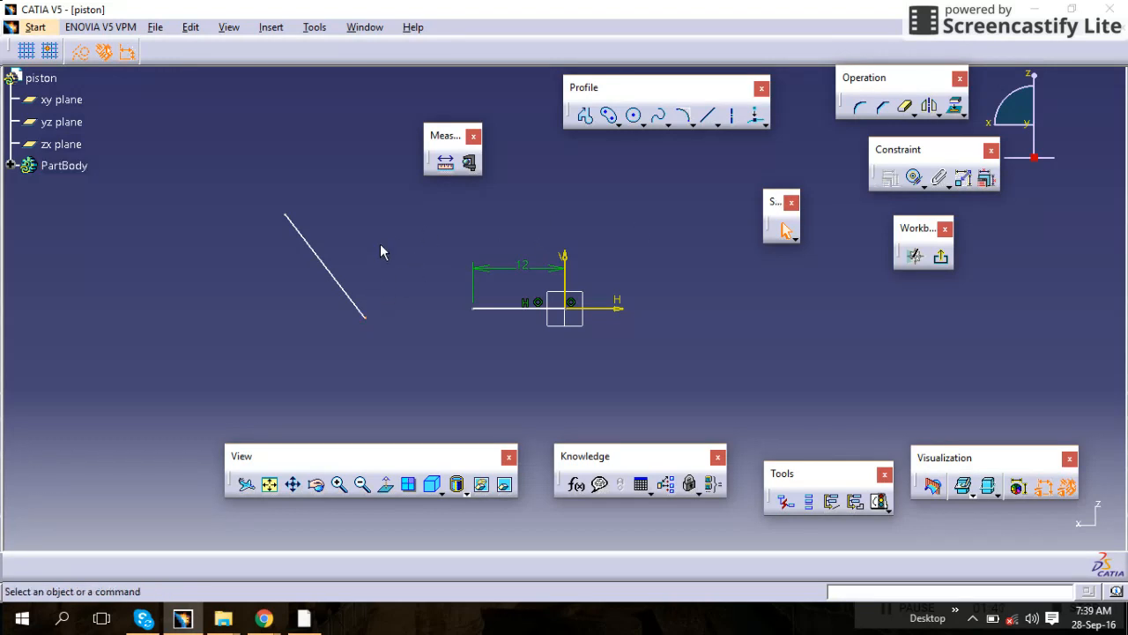
Add an angle constraint between the slanted line and the 12 mm horizontal line, placing the dimension between them.
{"action": "left_click", "coordinate": [334, 278]}
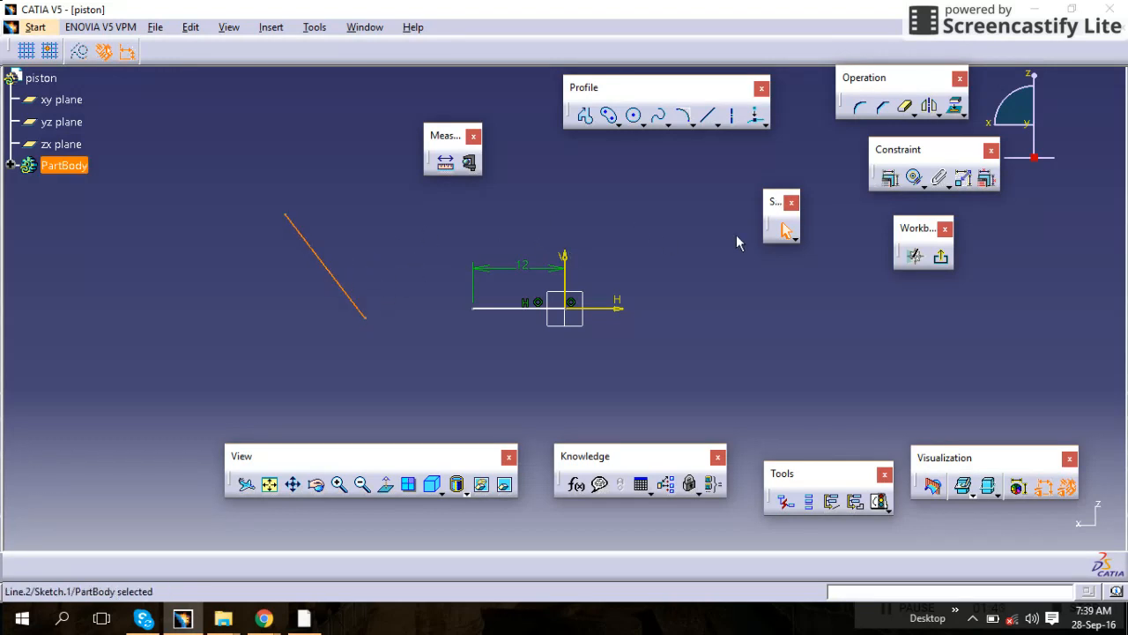
{"action": "left_click", "coordinate": [916, 183]}
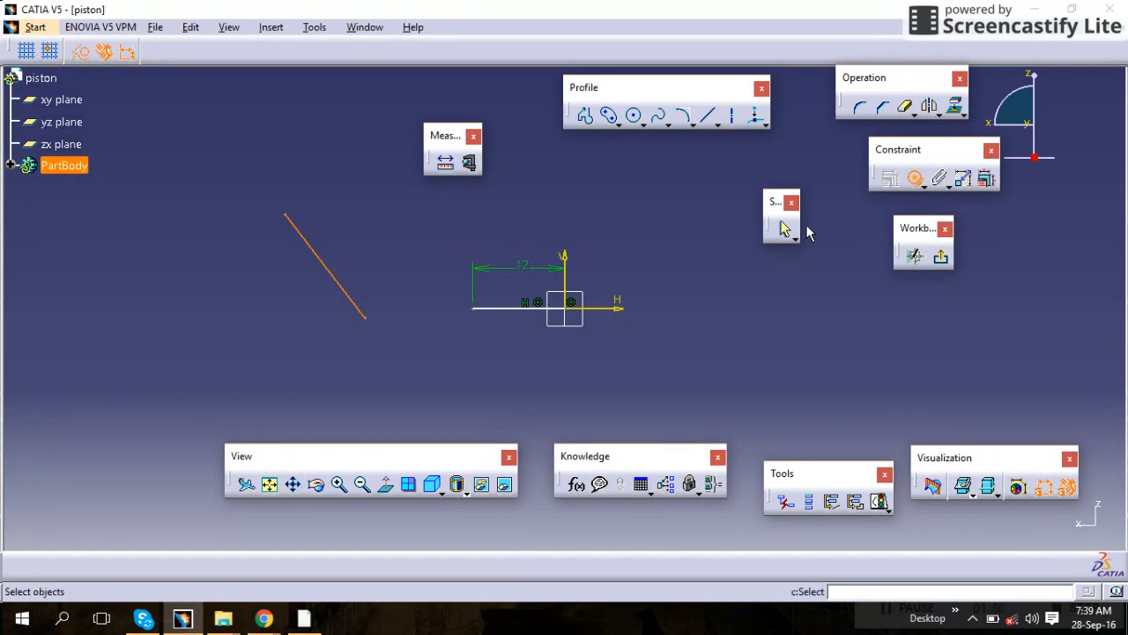
{"action": "left_click", "coordinate": [924, 186]}
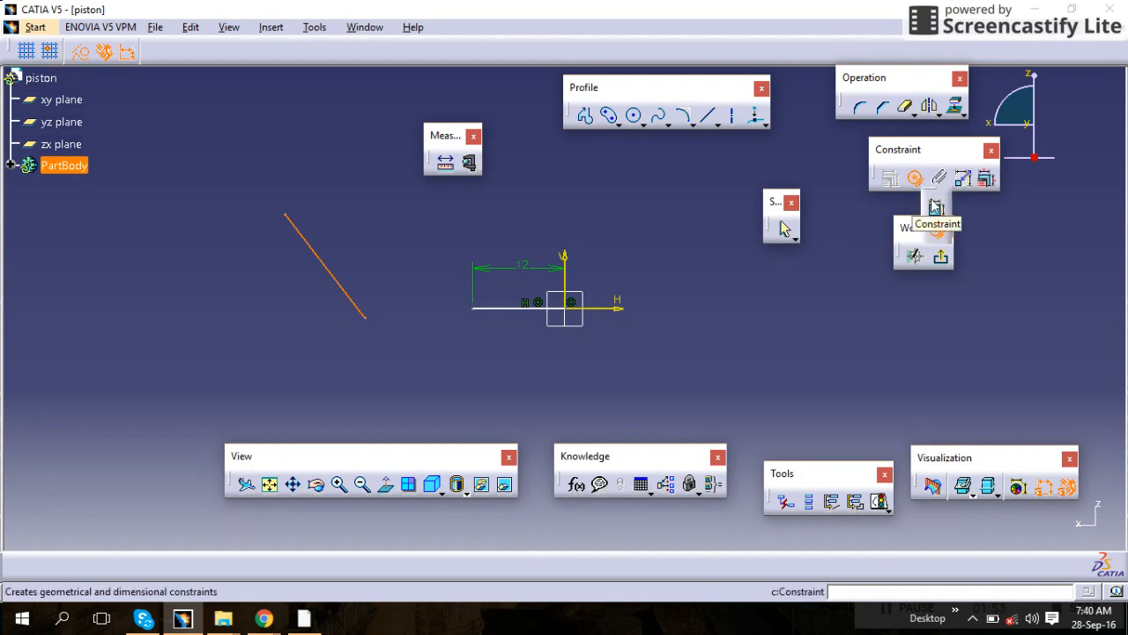
{"action": "left_click", "coordinate": [936, 207]}
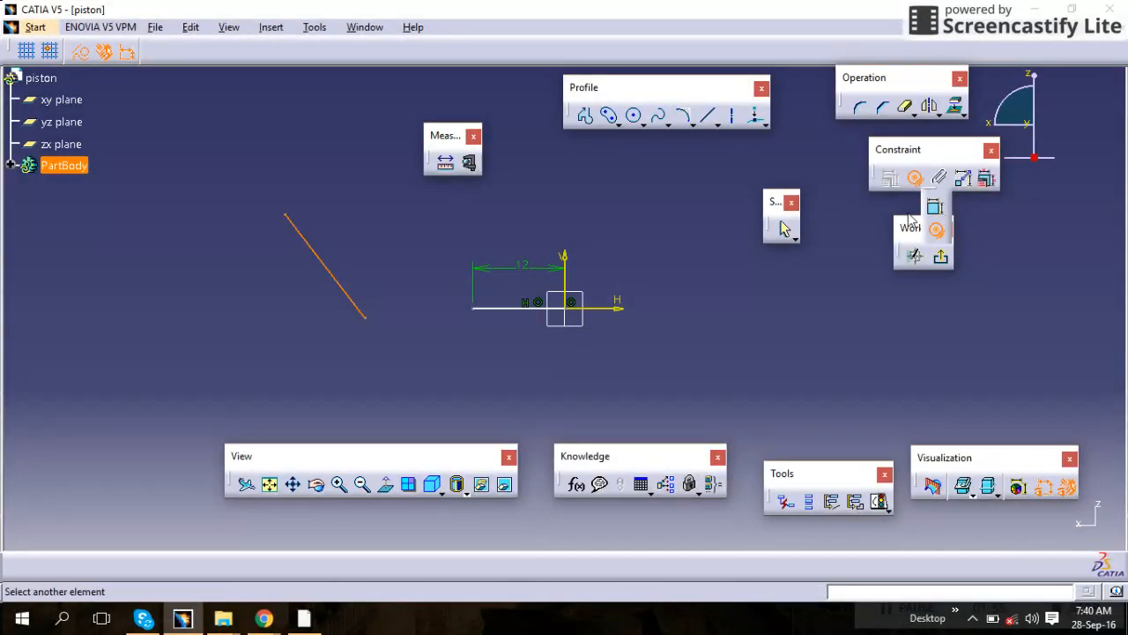
{"action": "left_click", "coordinate": [509, 309]}
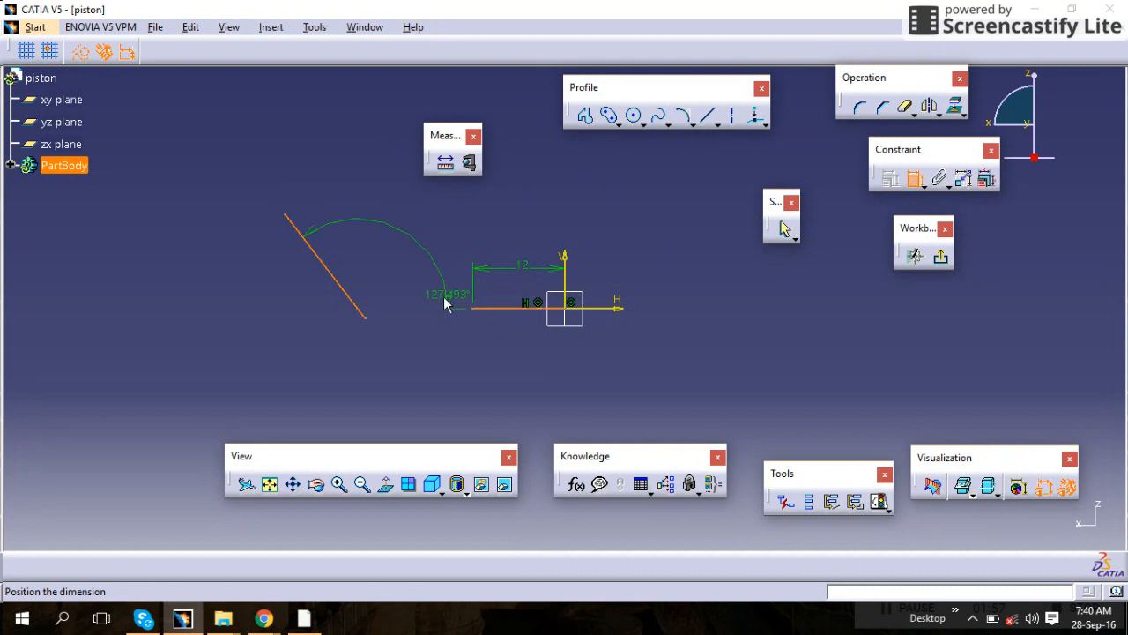
{"action": "left_click", "coordinate": [414, 284]}
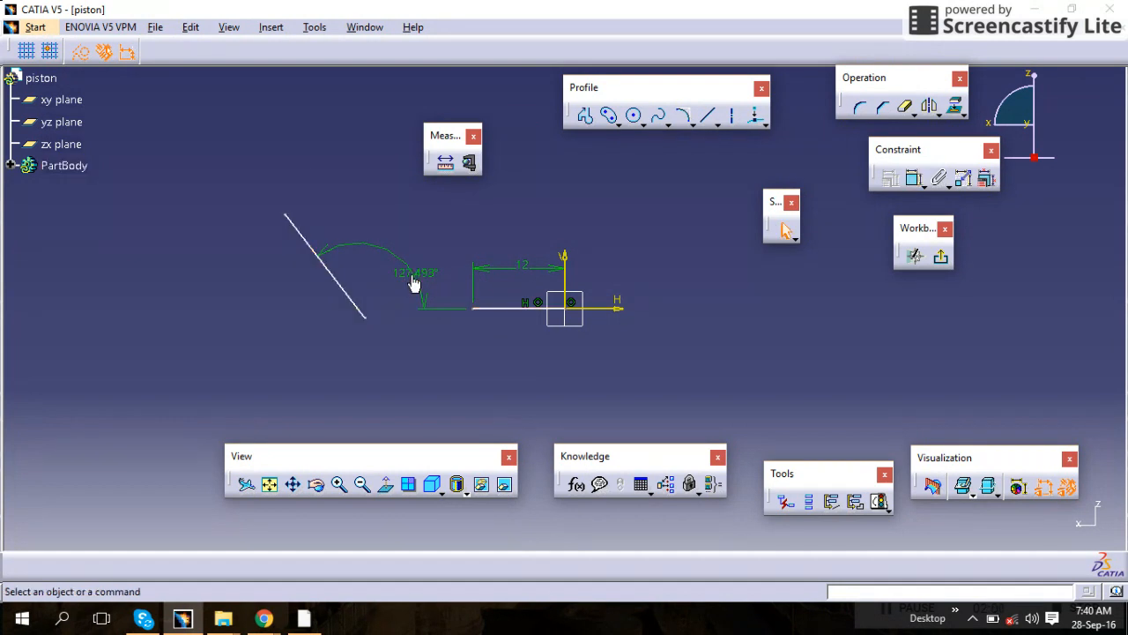
Set the angle between the slanted and horizontal lines to 120 degrees.
{"action": "double_click", "coordinate": [414, 284]}
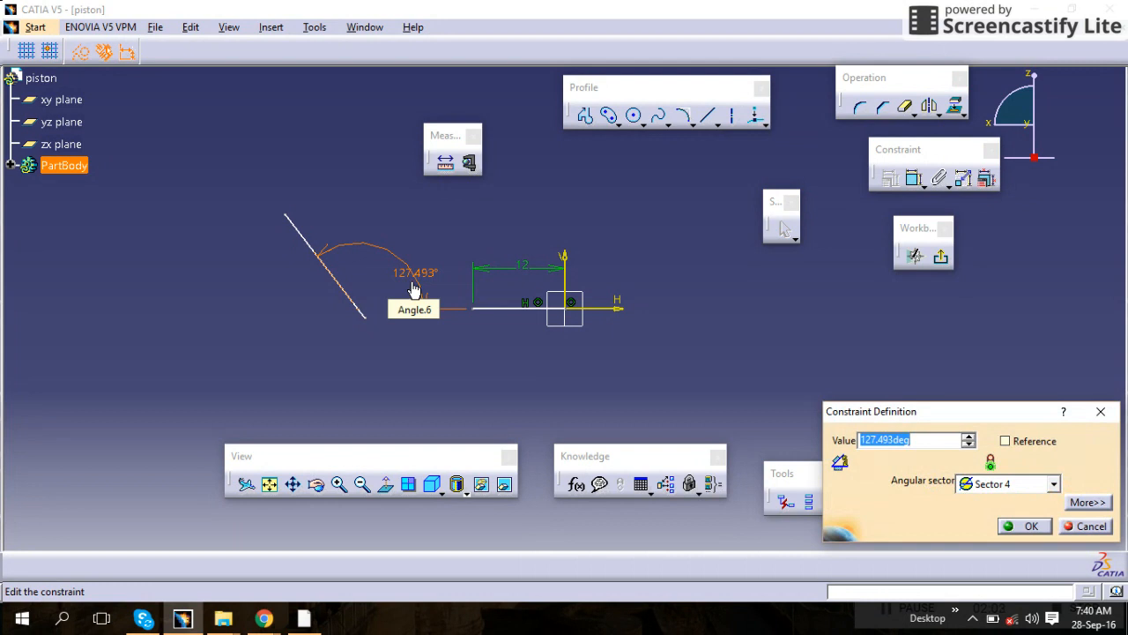
{"action": "type", "text": "120"}
{"action": "key", "text": "Return"}
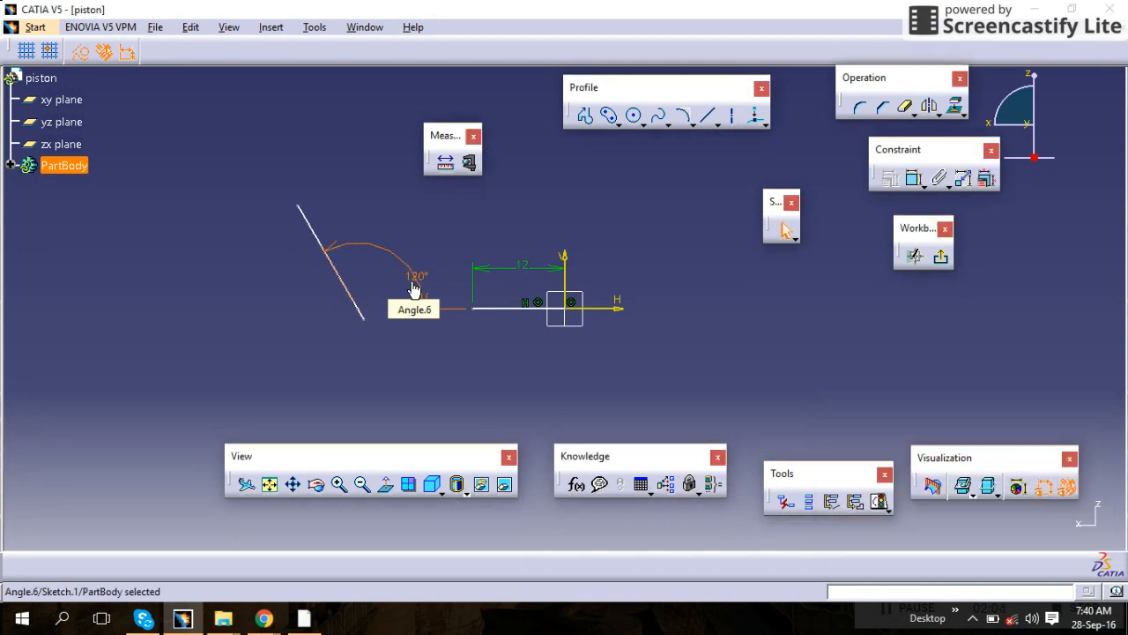
{"action": "left_click", "coordinate": [533, 247]}
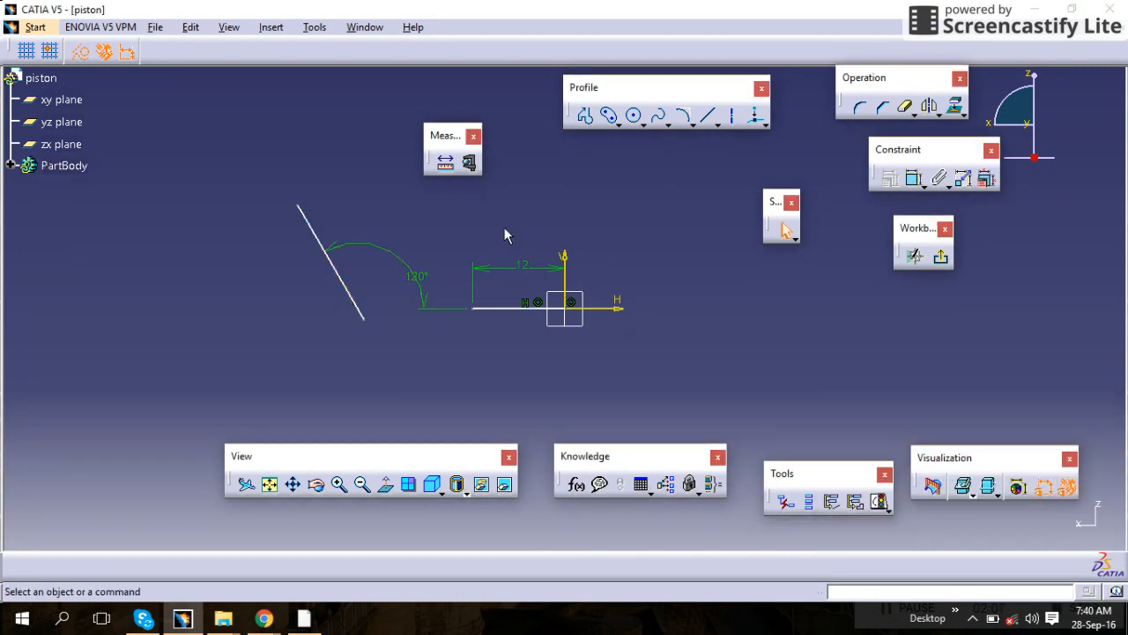
Move the slanted line slightly upward and clear the selection.
{"action": "mouse_move", "coordinate": [328, 267]}
{"action": "left_mouse_down"}
{"action": "mouse_move", "coordinate": [285, 164]}
{"action": "mouse_move", "coordinate": [327, 234]}
{"action": "mouse_move", "coordinate": [301, 156]}
{"action": "mouse_move", "coordinate": [335, 255]}
{"action": "mouse_move", "coordinate": [328, 234]}
{"action": "mouse_move", "coordinate": [329, 248]}
{"action": "left_mouse_up"}
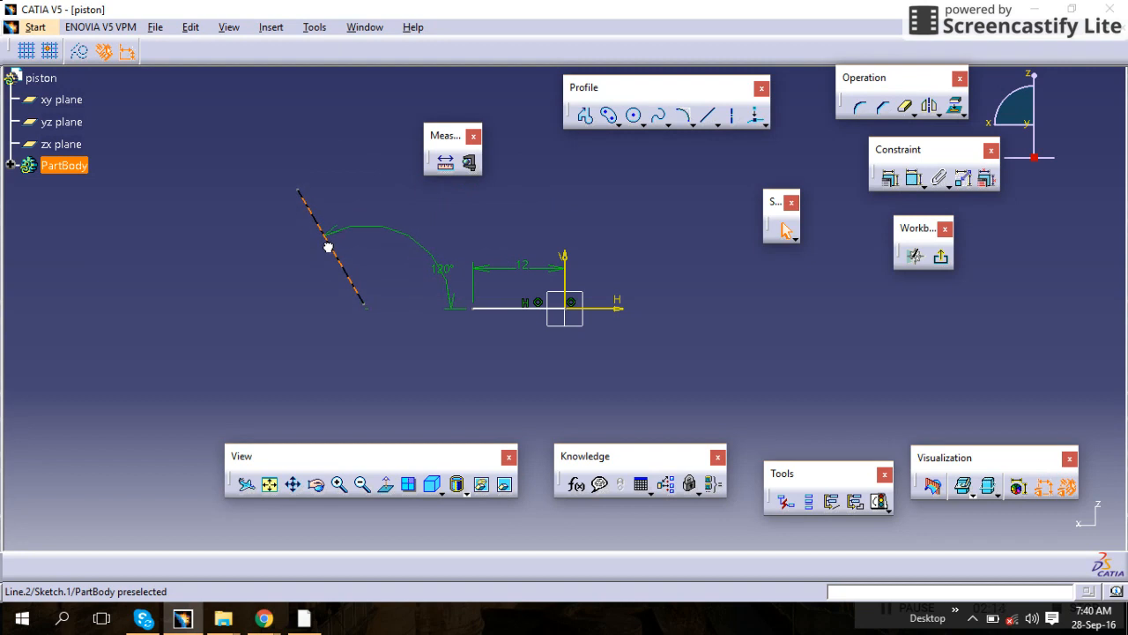
{"action": "left_click", "coordinate": [337, 251]}
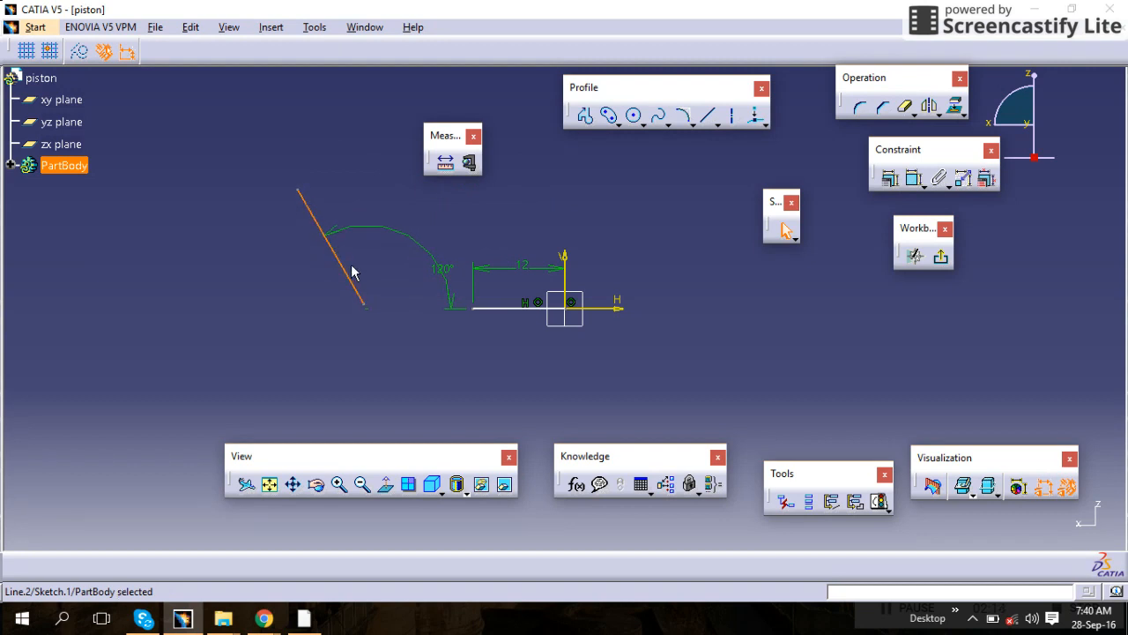
{"action": "left_click", "coordinate": [390, 291]}
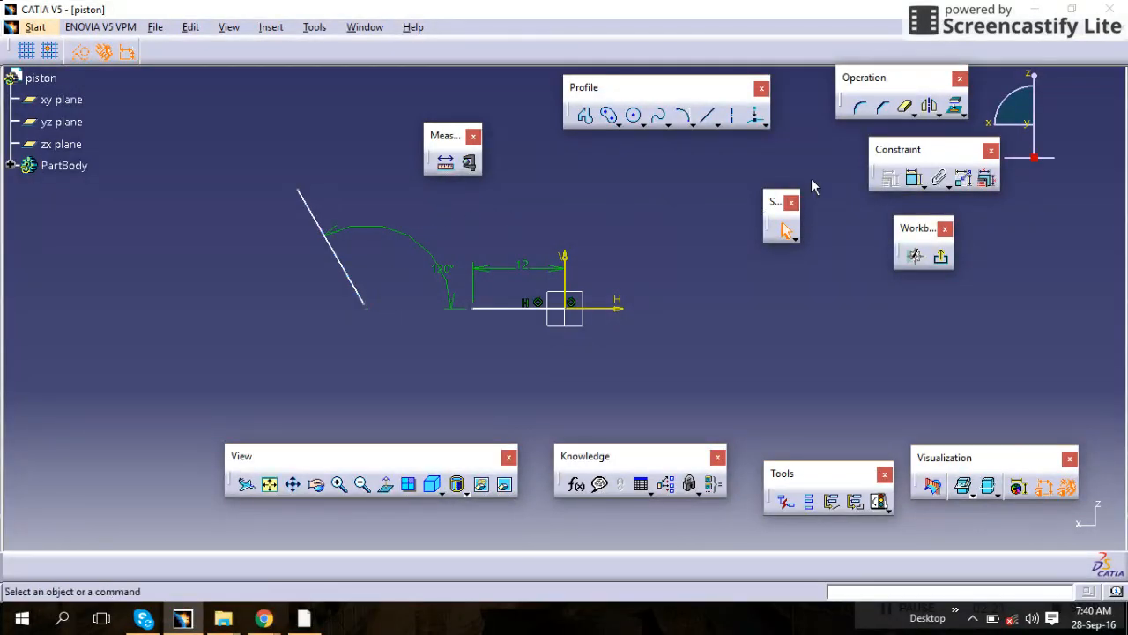
Apply a contact constraint joining the slanted line's lower endpoint to the free end of the 12 mm horizontal line.
{"action": "left_click", "coordinate": [922, 186]}
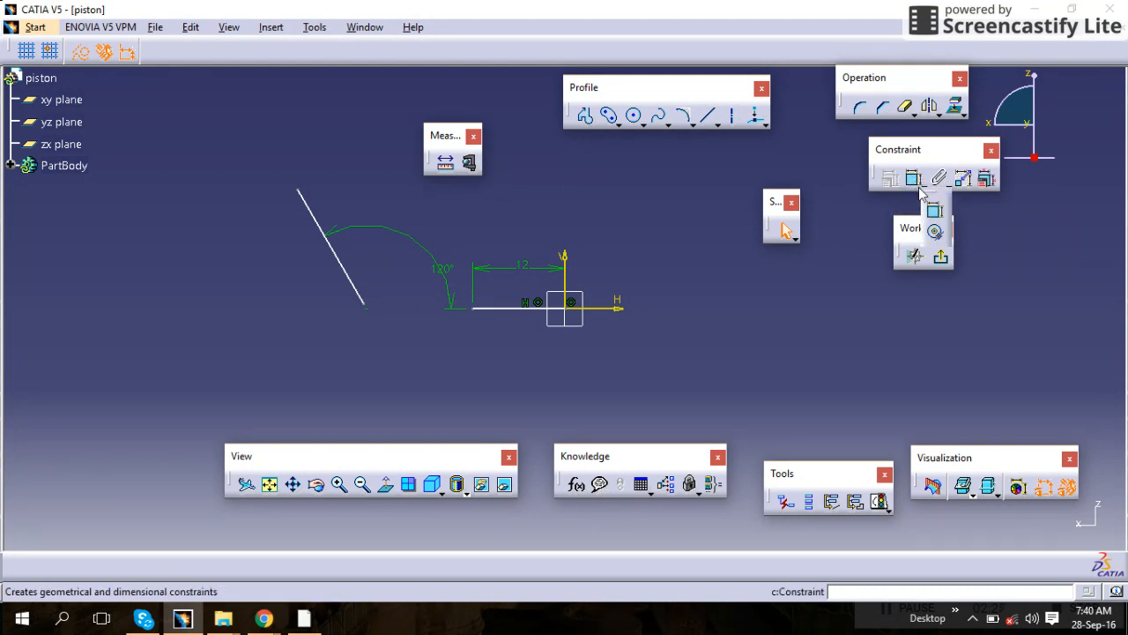
{"action": "left_click", "coordinate": [936, 235]}
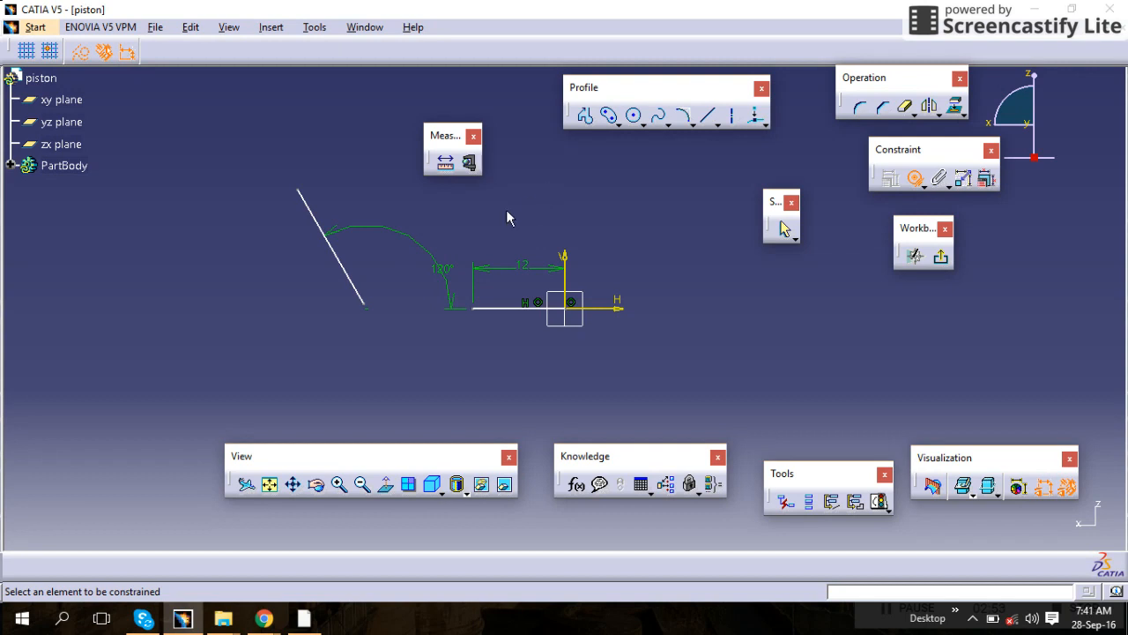
{"action": "left_click", "coordinate": [340, 487]}
{"action": "left_click", "coordinate": [355, 487]}
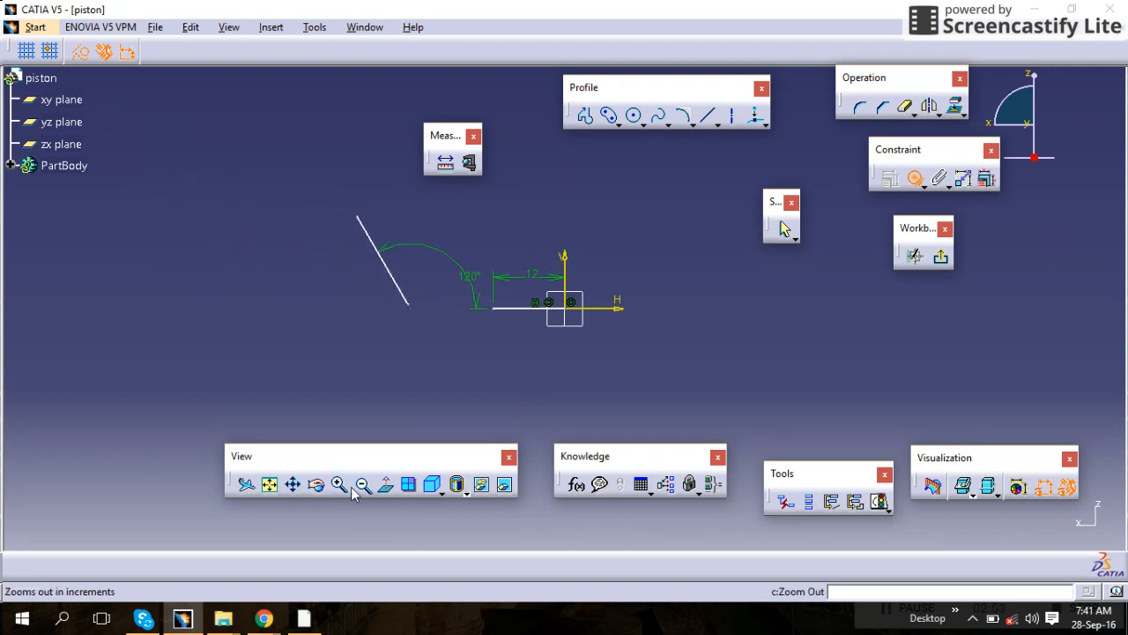
{"action": "left_click", "coordinate": [339, 487]}
{"action": "left_click", "coordinate": [340, 487]}
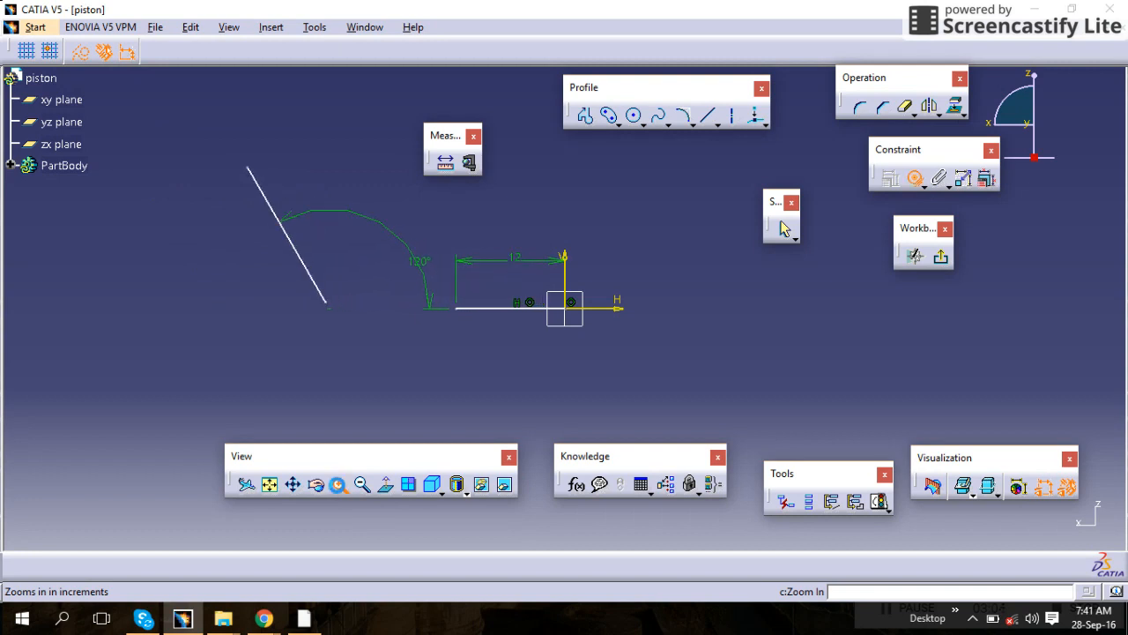
{"action": "left_click", "coordinate": [339, 487]}
{"action": "left_click", "coordinate": [340, 488]}
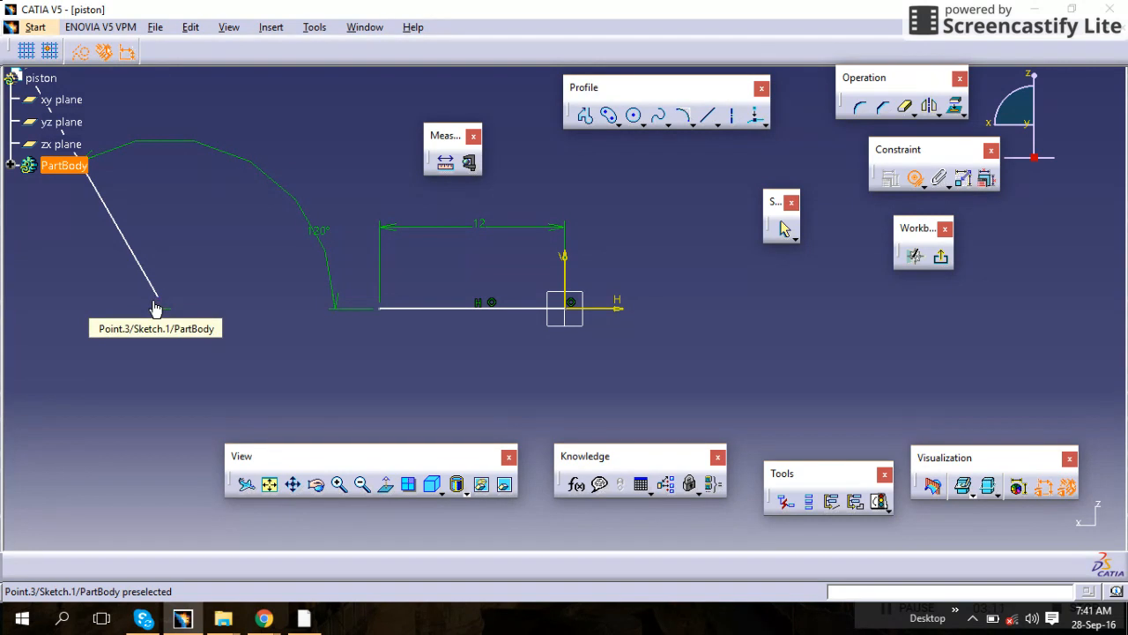
{"action": "left_click", "coordinate": [154, 306]}
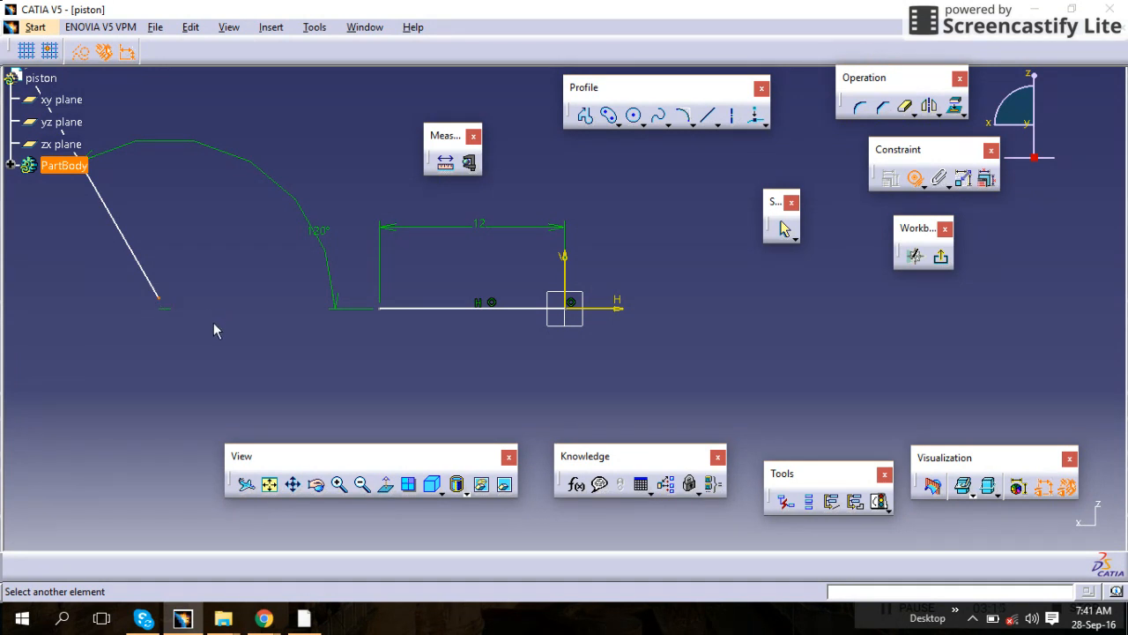
{"action": "left_click", "coordinate": [378, 315]}
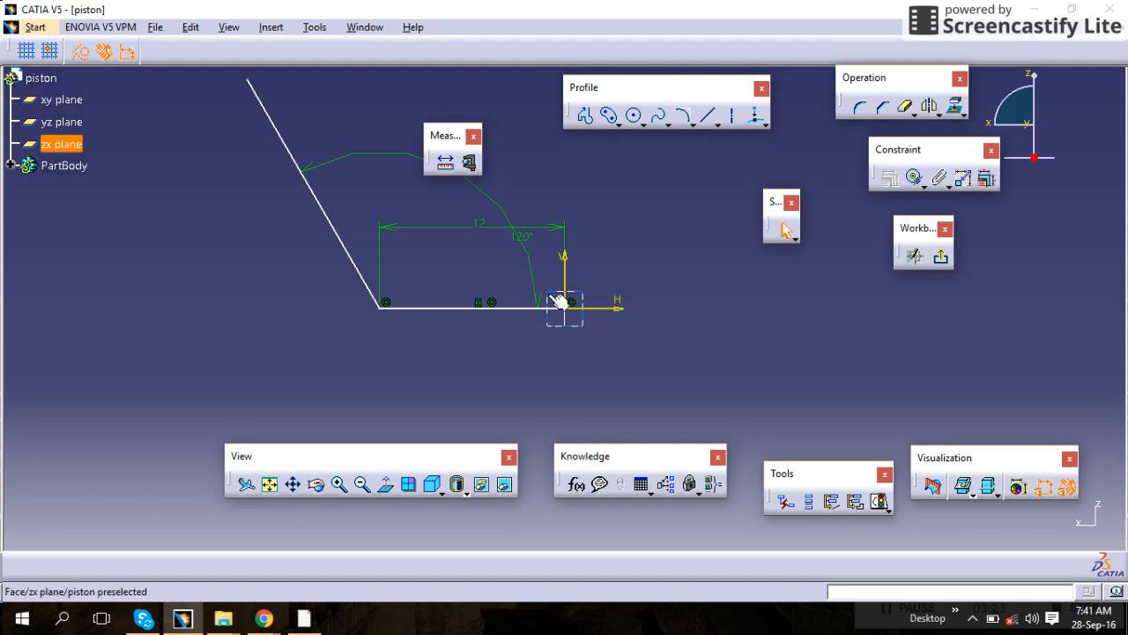
{"action": "left_click", "coordinate": [271, 484]}
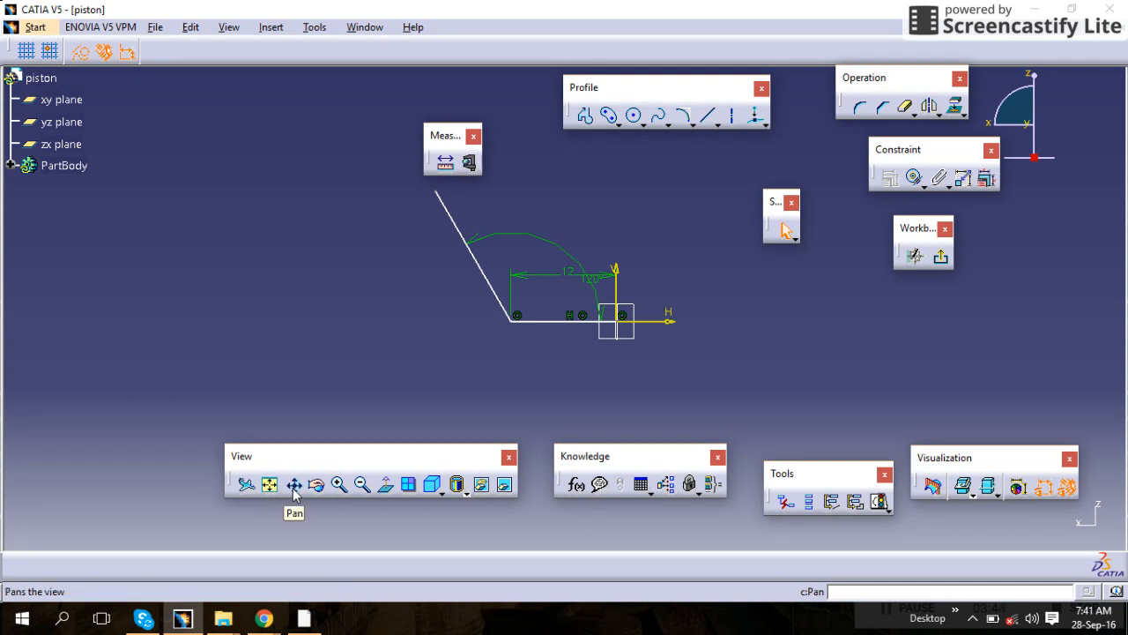
Inspect the sketch from shifted and rotated viewpoints, in a four-pane multi-view, and normal to its plane.
{"action": "left_click", "coordinate": [294, 484]}
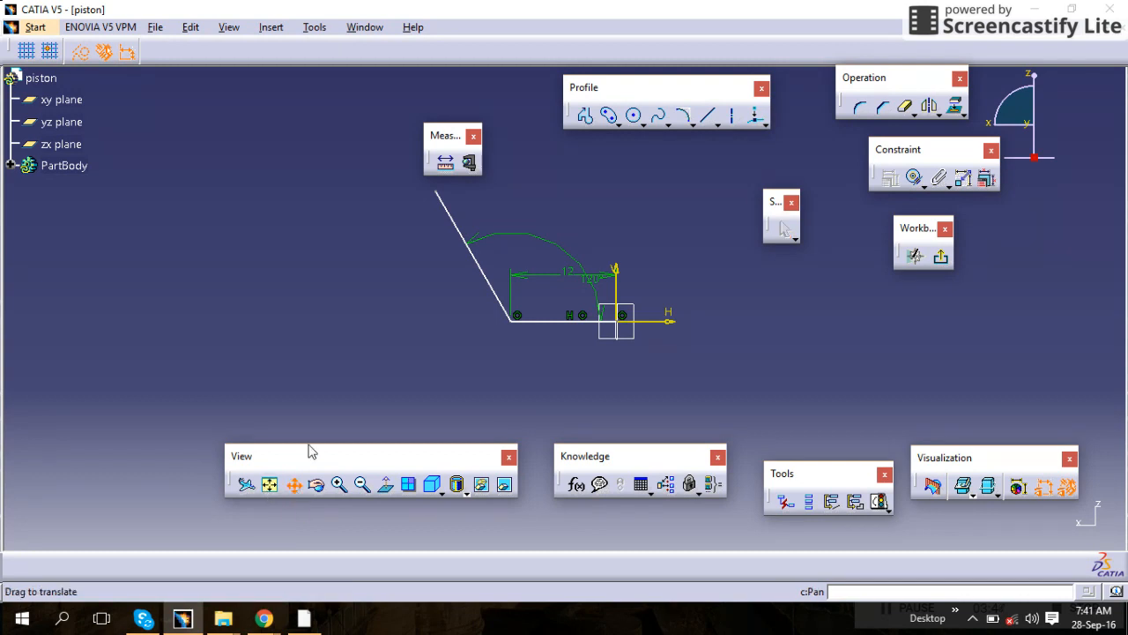
{"action": "mouse_move", "coordinate": [483, 342]}
{"action": "left_mouse_down"}
{"action": "mouse_move", "coordinate": [471, 322]}
{"action": "mouse_move", "coordinate": [428, 393]}
{"action": "mouse_move", "coordinate": [274, 280]}
{"action": "mouse_move", "coordinate": [498, 310]}
{"action": "mouse_move", "coordinate": [308, 350]}
{"action": "mouse_move", "coordinate": [526, 368]}
{"action": "mouse_move", "coordinate": [730, 363]}
{"action": "mouse_move", "coordinate": [539, 381]}
{"action": "mouse_move", "coordinate": [549, 361]}
{"action": "mouse_move", "coordinate": [453, 360]}
{"action": "mouse_move", "coordinate": [453, 379]}
{"action": "left_mouse_up"}
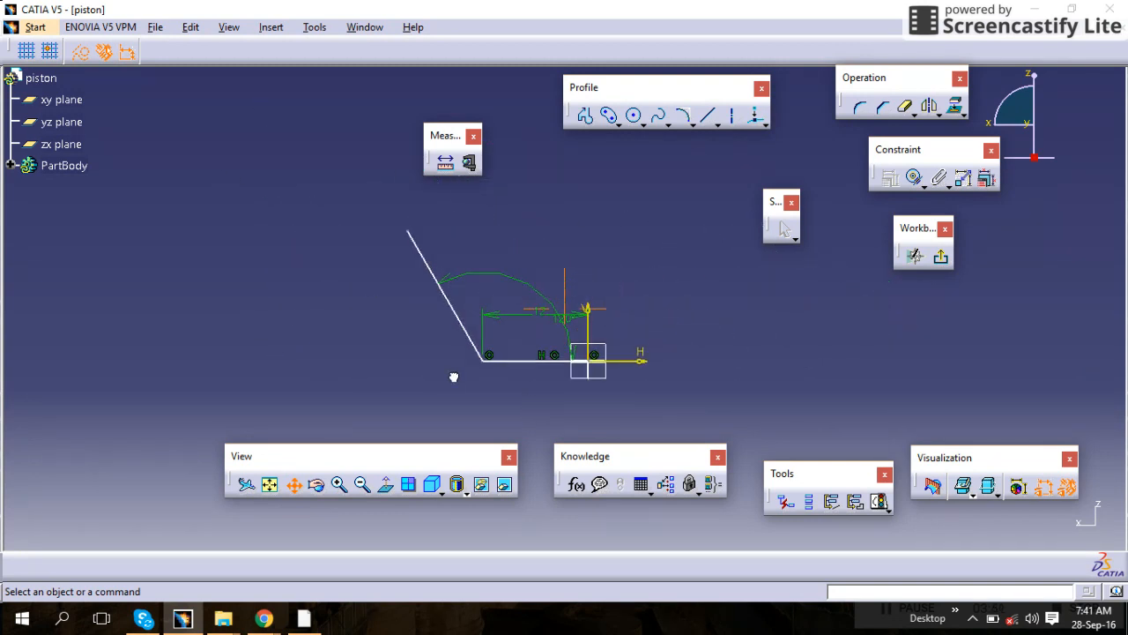
{"action": "left_click", "coordinate": [318, 485]}
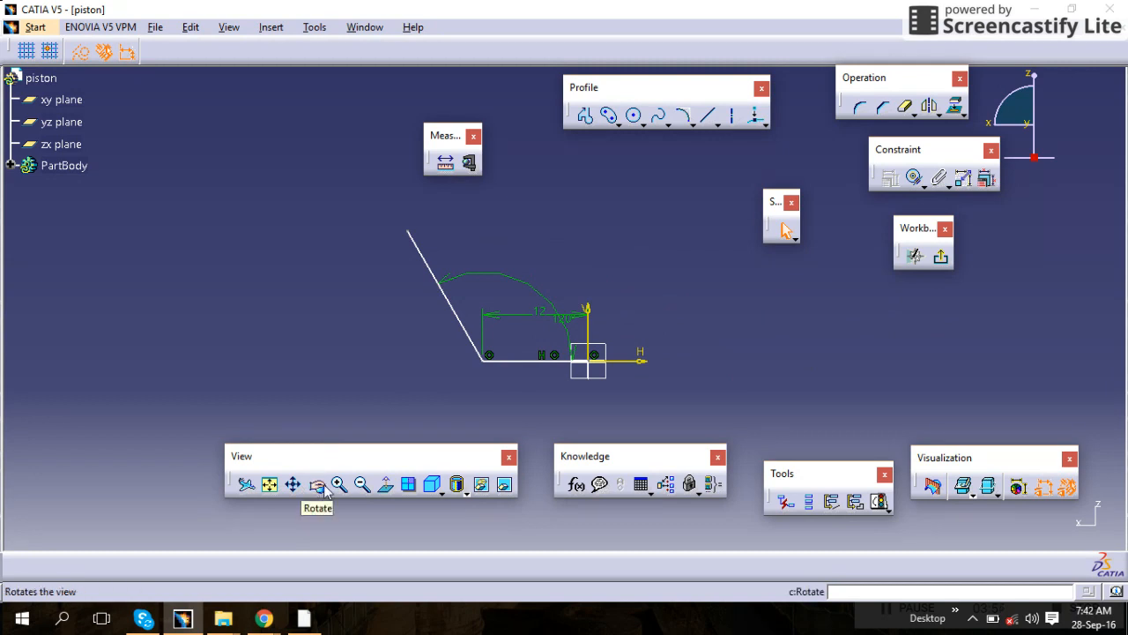
{"action": "mouse_move", "coordinate": [417, 331]}
{"action": "left_mouse_down"}
{"action": "mouse_move", "coordinate": [129, 312]}
{"action": "mouse_move", "coordinate": [432, 327]}
{"action": "mouse_move", "coordinate": [673, 196]}
{"action": "mouse_move", "coordinate": [335, 373]}
{"action": "mouse_move", "coordinate": [596, 385]}
{"action": "mouse_move", "coordinate": [355, 343]}
{"action": "mouse_move", "coordinate": [319, 273]}
{"action": "left_mouse_up"}
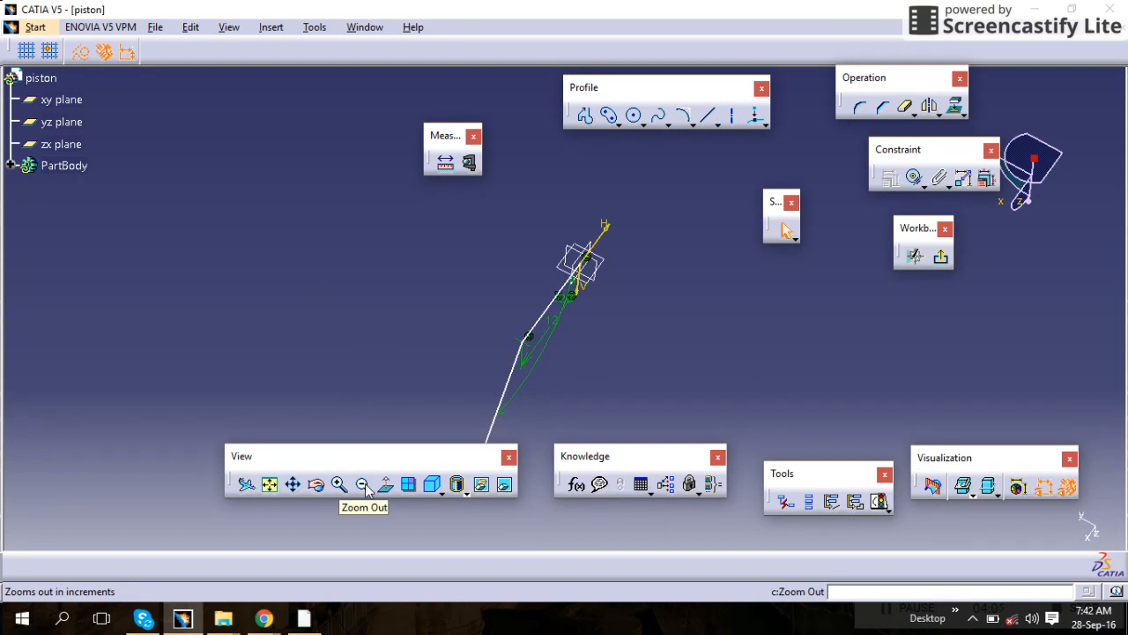
{"action": "left_click", "coordinate": [412, 492]}
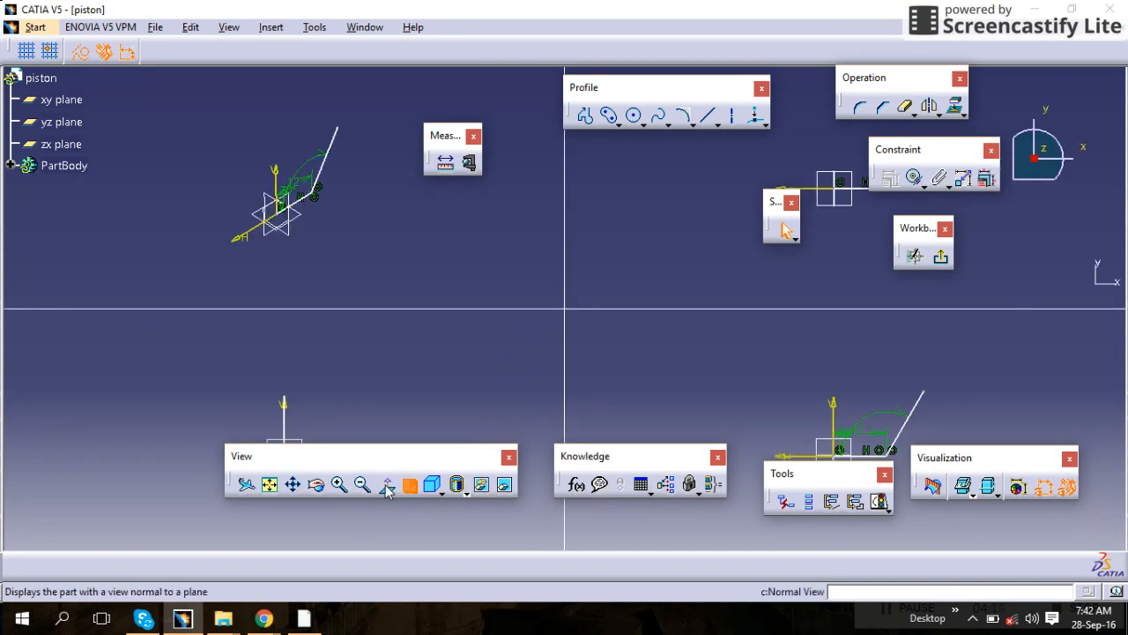
{"action": "left_click", "coordinate": [386, 487]}
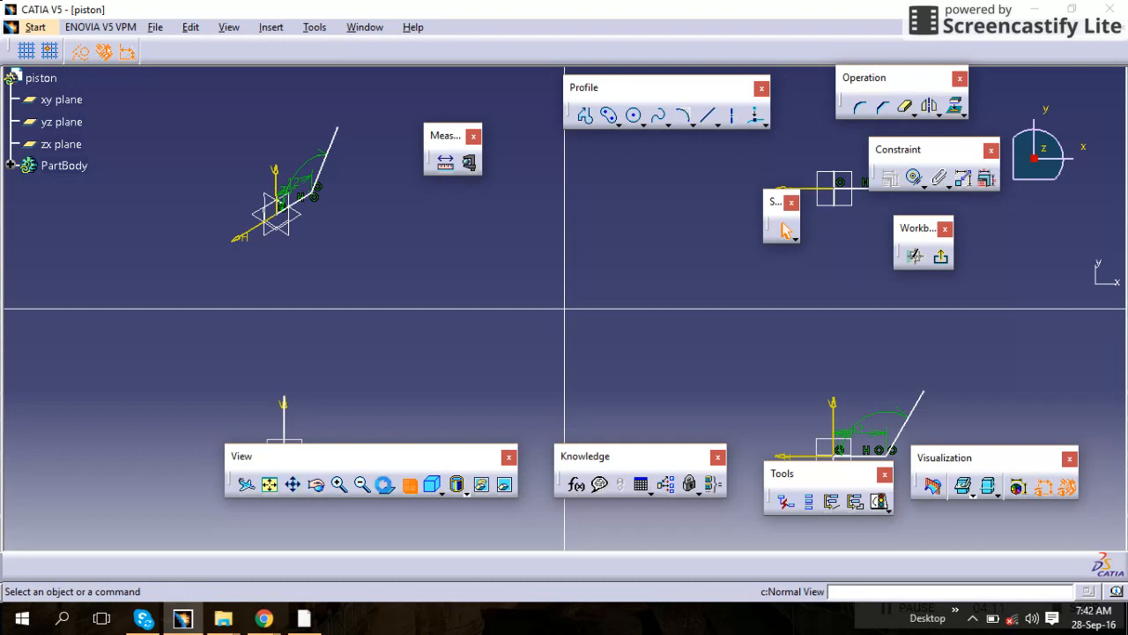
{"action": "left_click", "coordinate": [410, 485]}
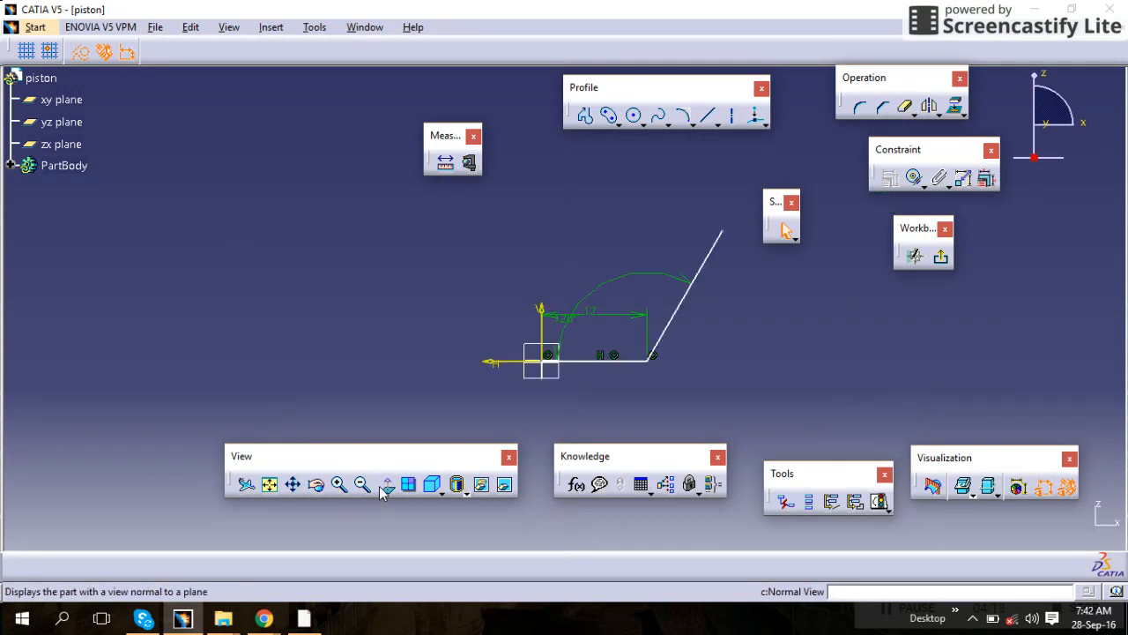
{"action": "left_click", "coordinate": [317, 486]}
{"action": "mouse_move", "coordinate": [338, 448]}
{"action": "left_mouse_down"}
{"action": "mouse_move", "coordinate": [329, 350]}
{"action": "mouse_move", "coordinate": [612, 396]}
{"action": "mouse_move", "coordinate": [283, 382]}
{"action": "mouse_move", "coordinate": [226, 350]}
{"action": "left_mouse_up"}
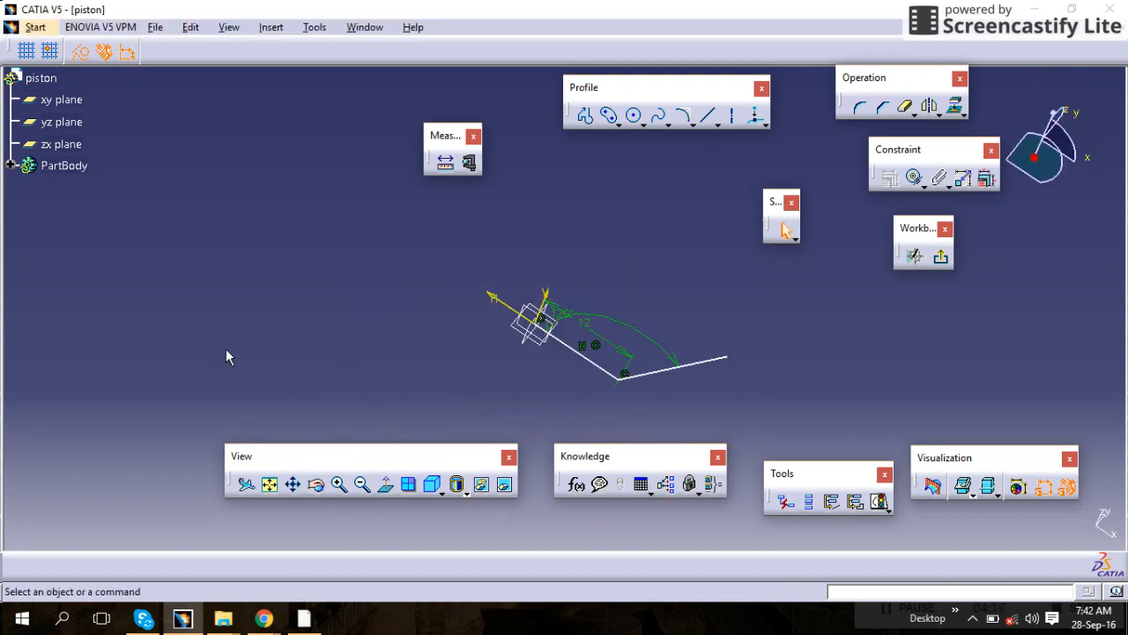
{"action": "left_click", "coordinate": [386, 486]}
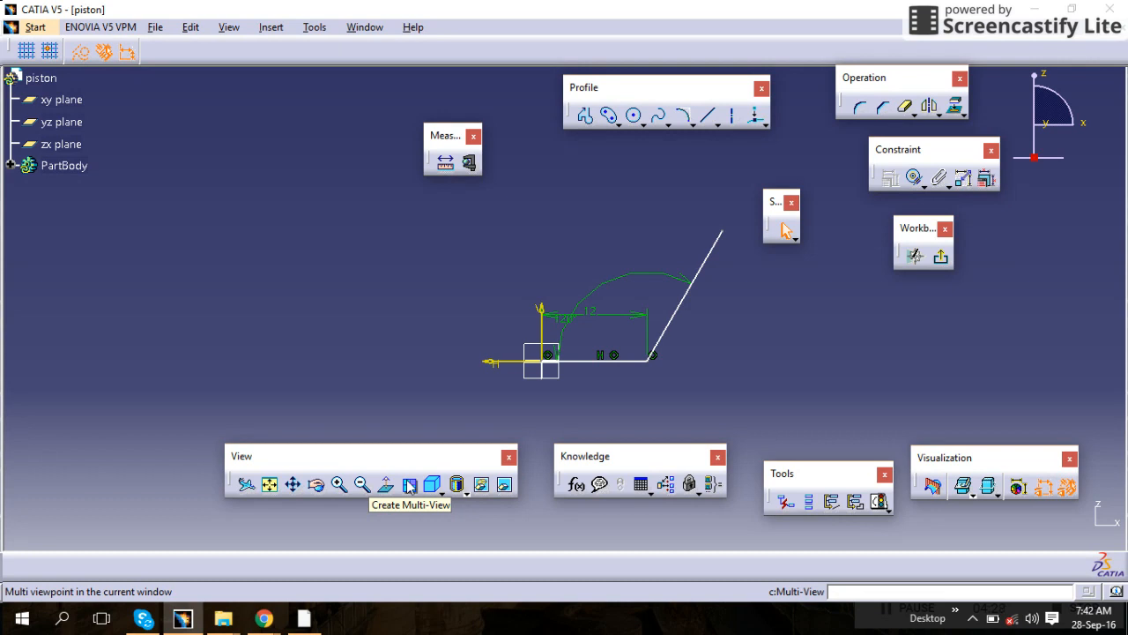
Review the sketch in the four-pane multi-view with the View toolbar moved aside, and return to a single view.
{"action": "left_click", "coordinate": [409, 486]}
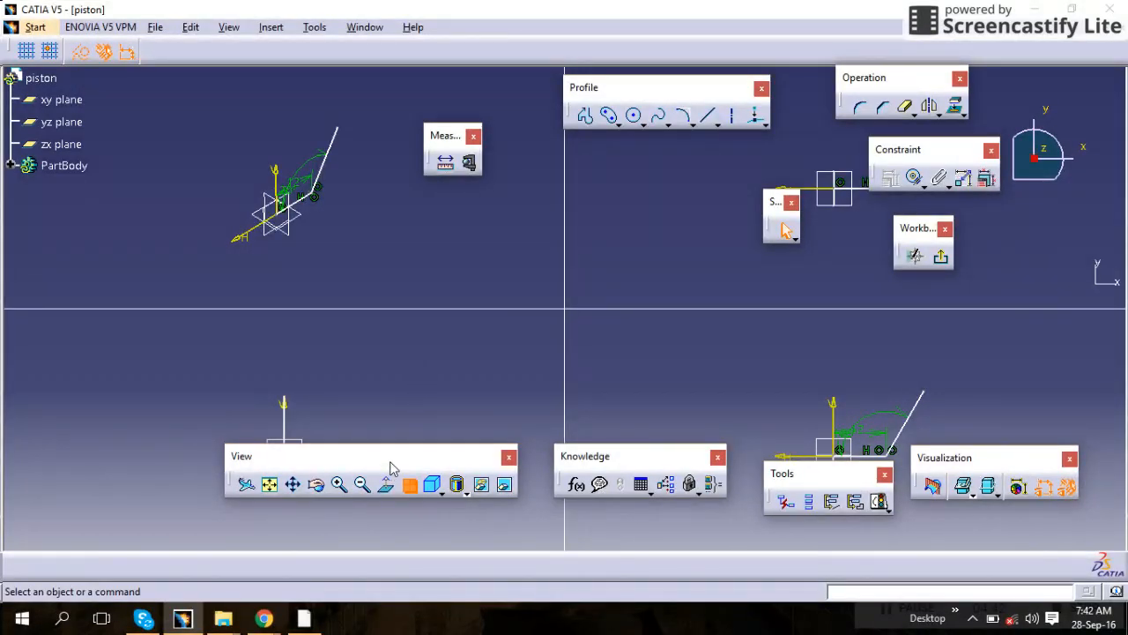
{"action": "left_click_drag", "start_coordinate": [393, 453], "coordinate": [204, 483]}
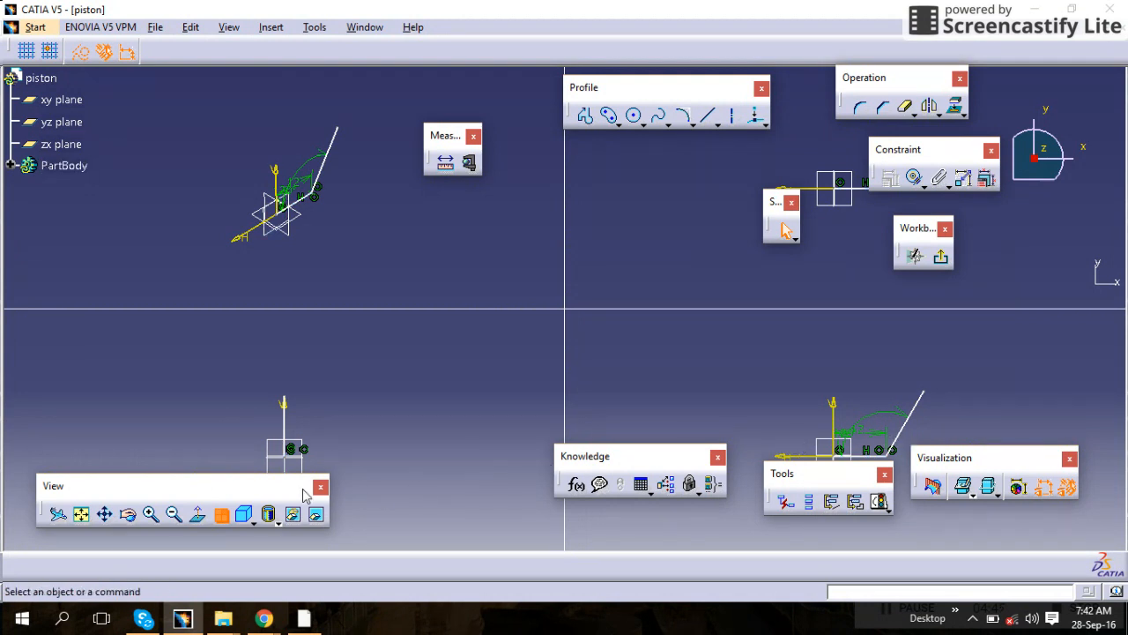
{"action": "left_click_drag", "start_coordinate": [432, 416], "coordinate": [440, 409]}
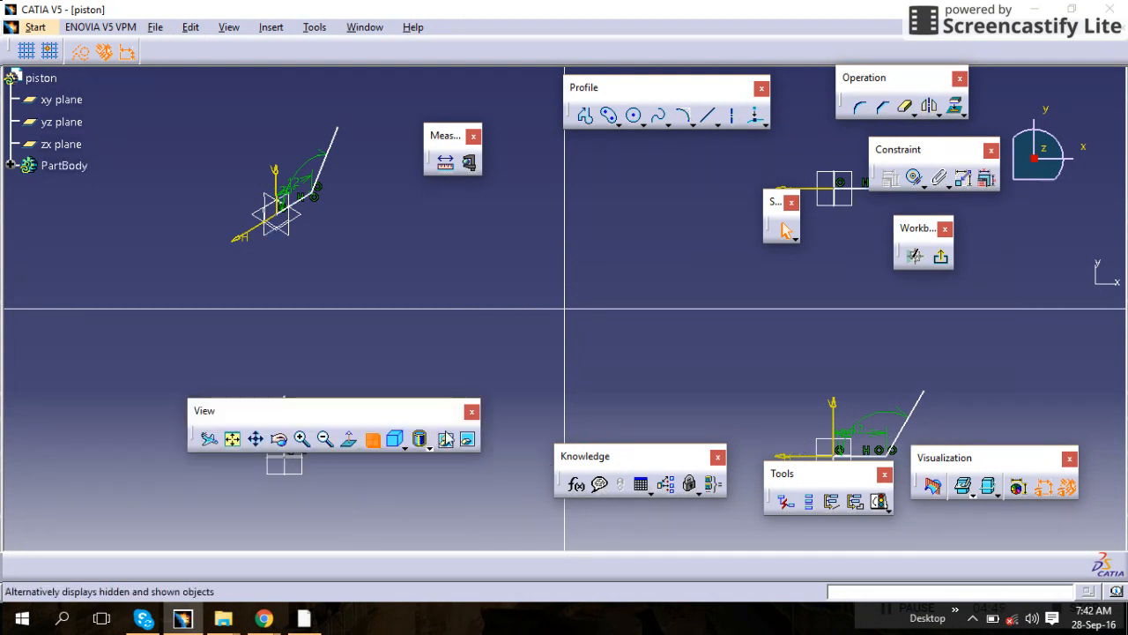
{"action": "left_click", "coordinate": [372, 441]}
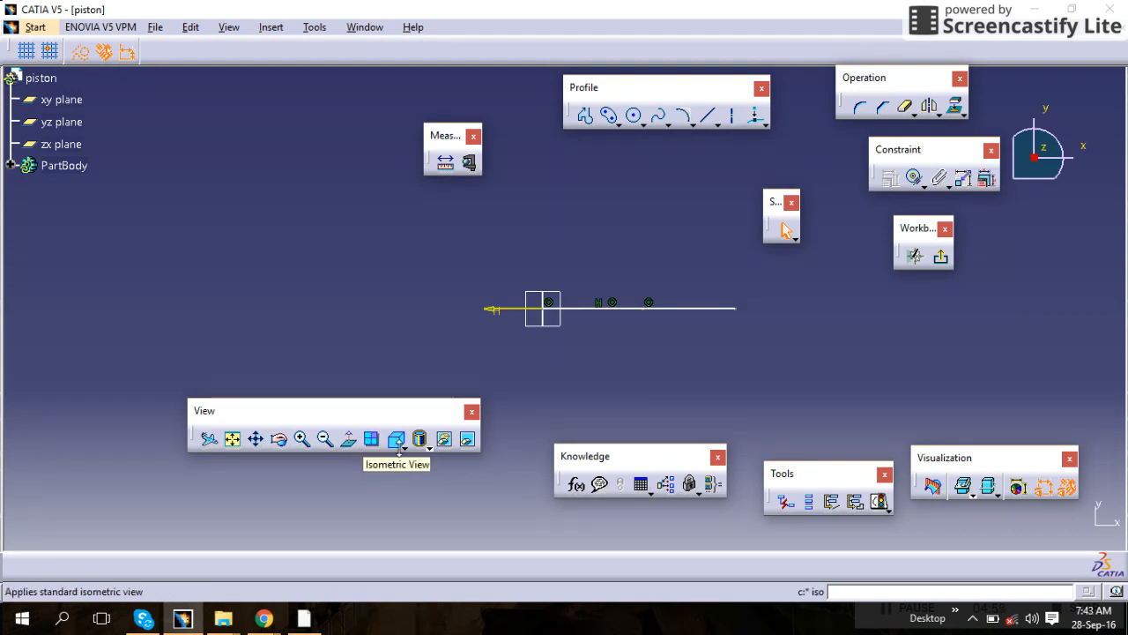
Examine the sketch in the standard front, top and right views.
{"action": "left_click", "coordinate": [398, 446]}
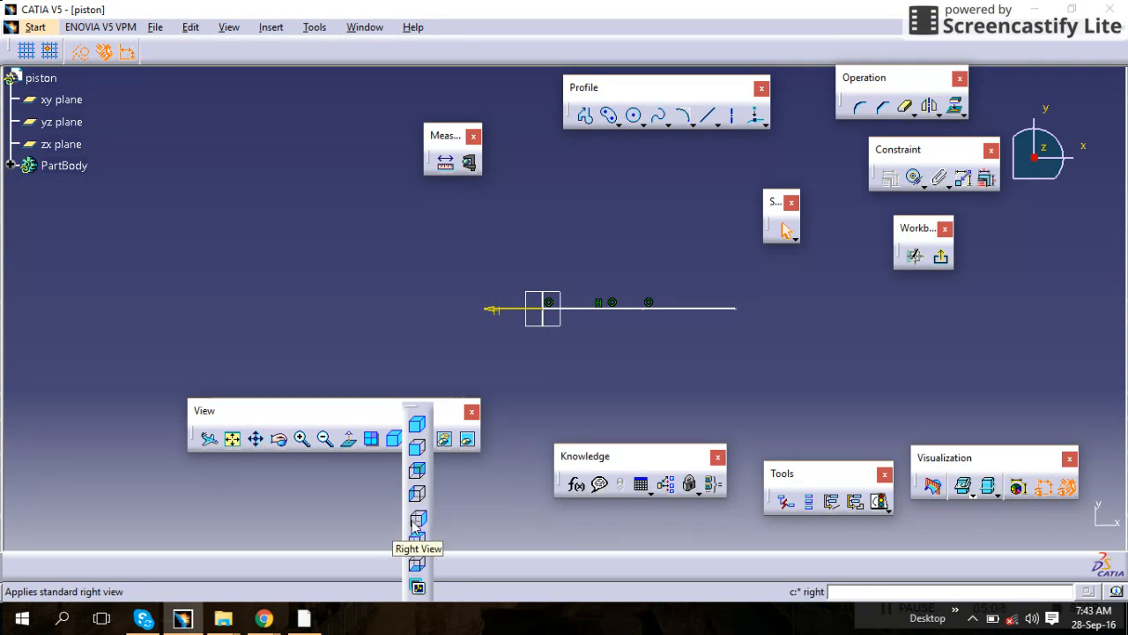
{"action": "left_click", "coordinate": [418, 447]}
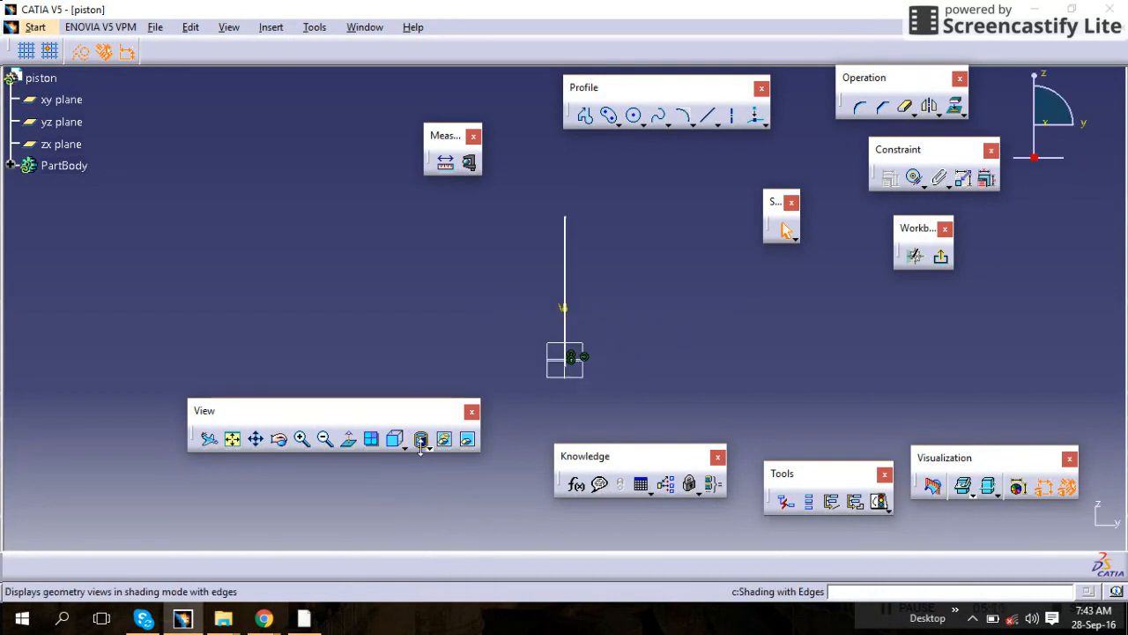
{"action": "left_click", "coordinate": [421, 444]}
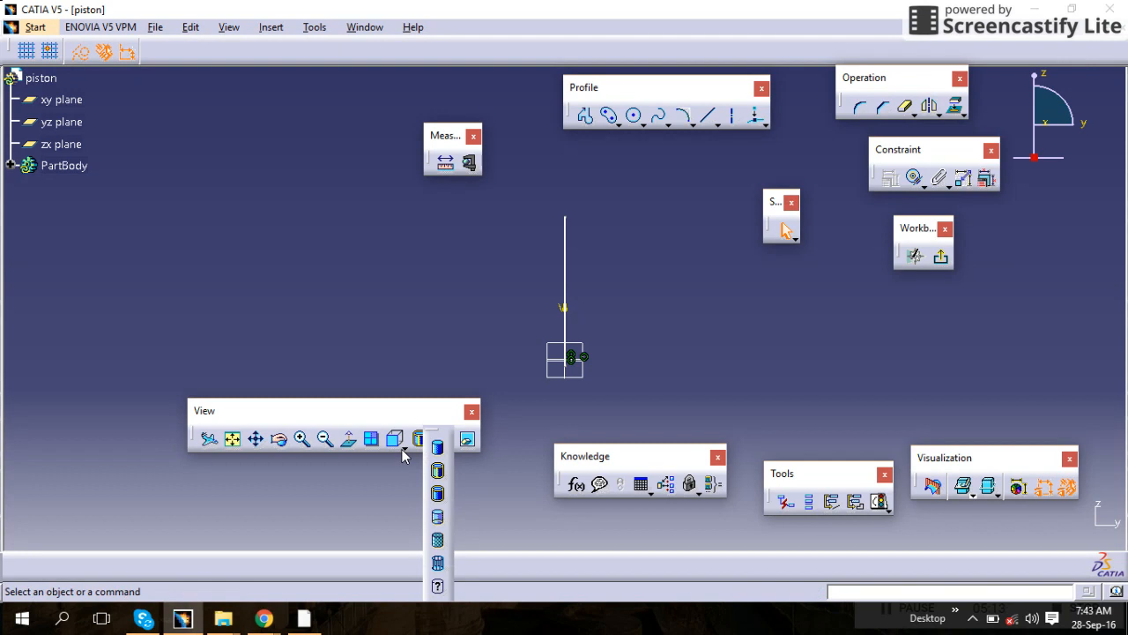
{"action": "left_click", "coordinate": [396, 441]}
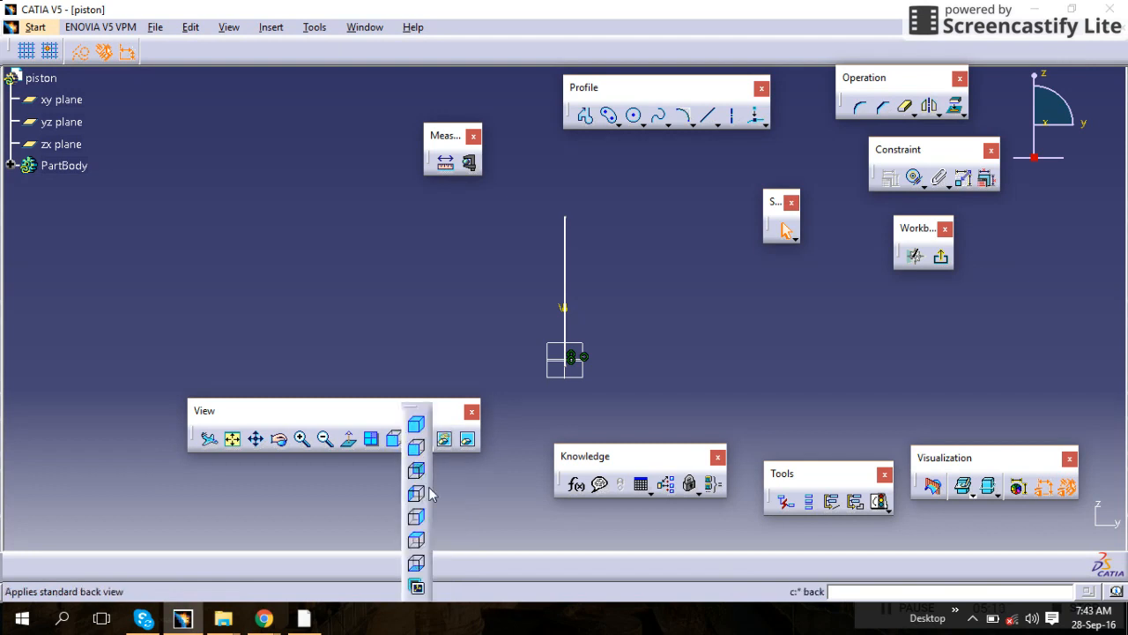
{"action": "left_click", "coordinate": [412, 539]}
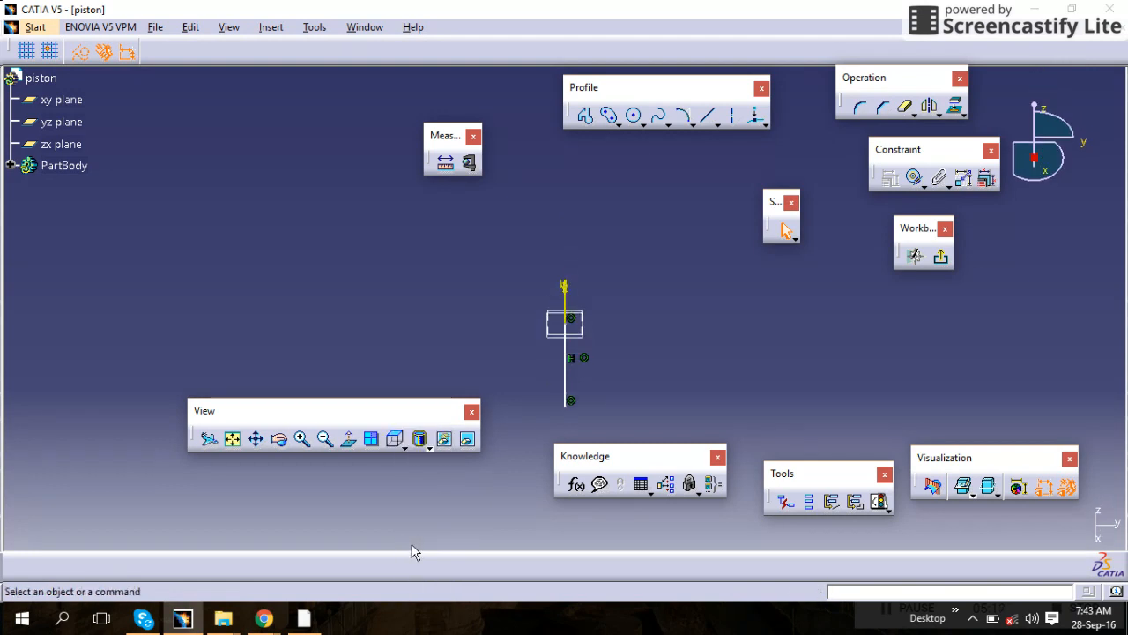
{"action": "left_click", "coordinate": [397, 441]}
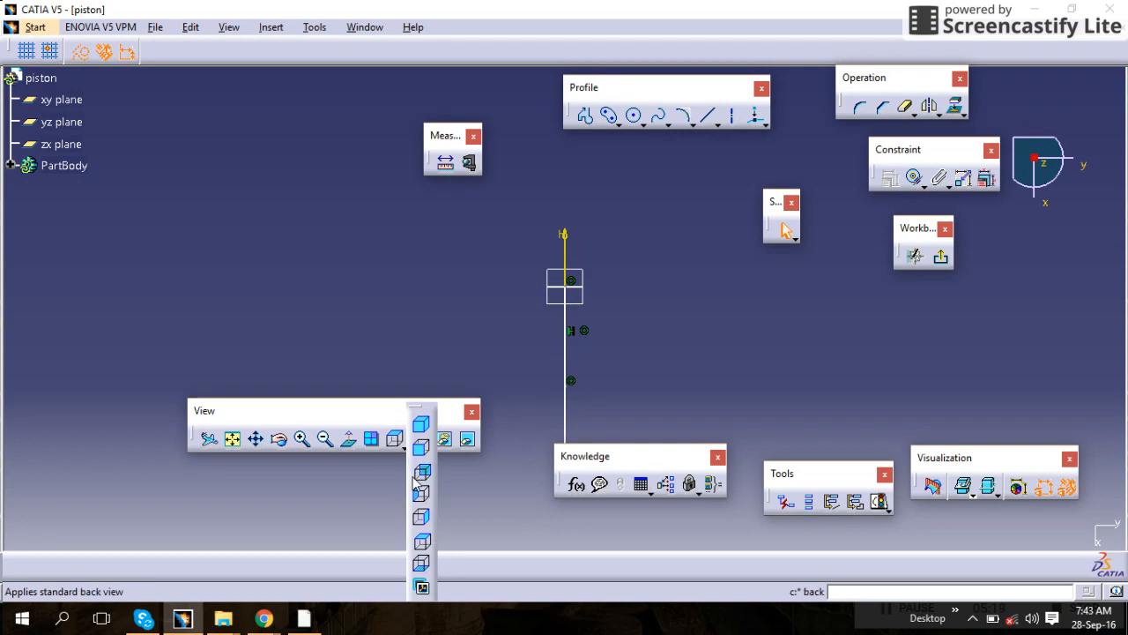
{"action": "left_click", "coordinate": [421, 514]}
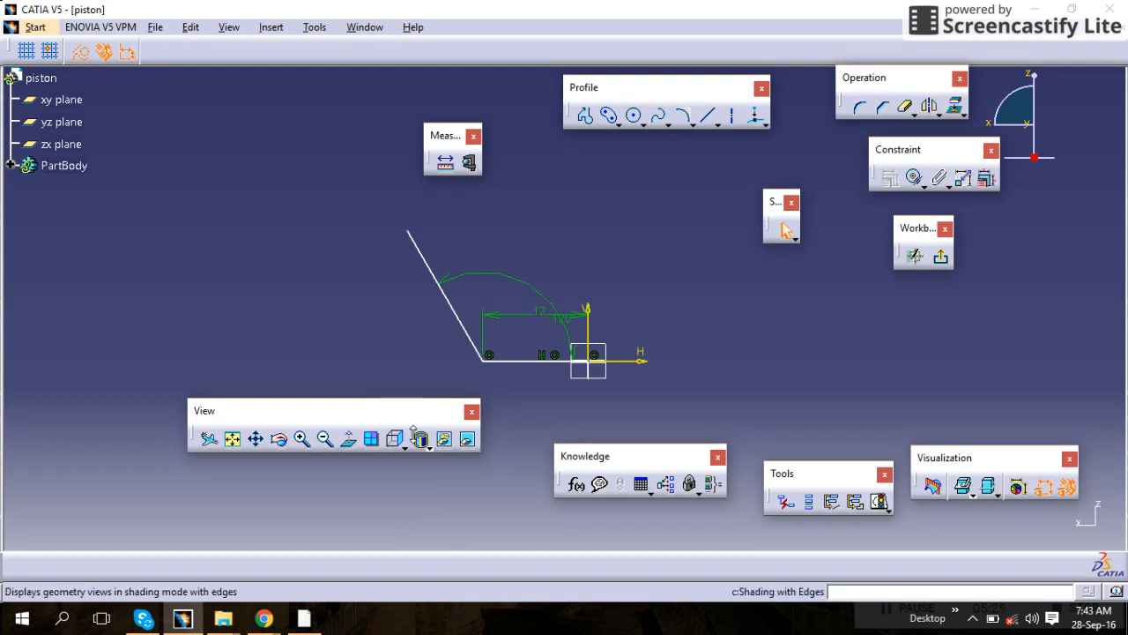
{"action": "left_click", "coordinate": [421, 440]}
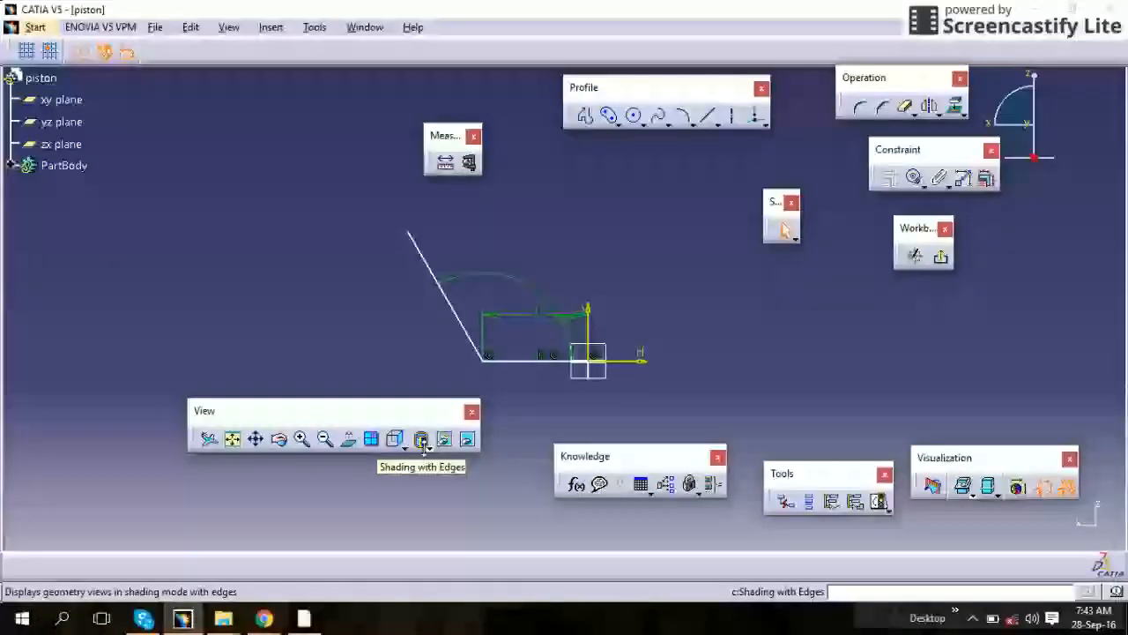
{"action": "left_click", "coordinate": [424, 446]}
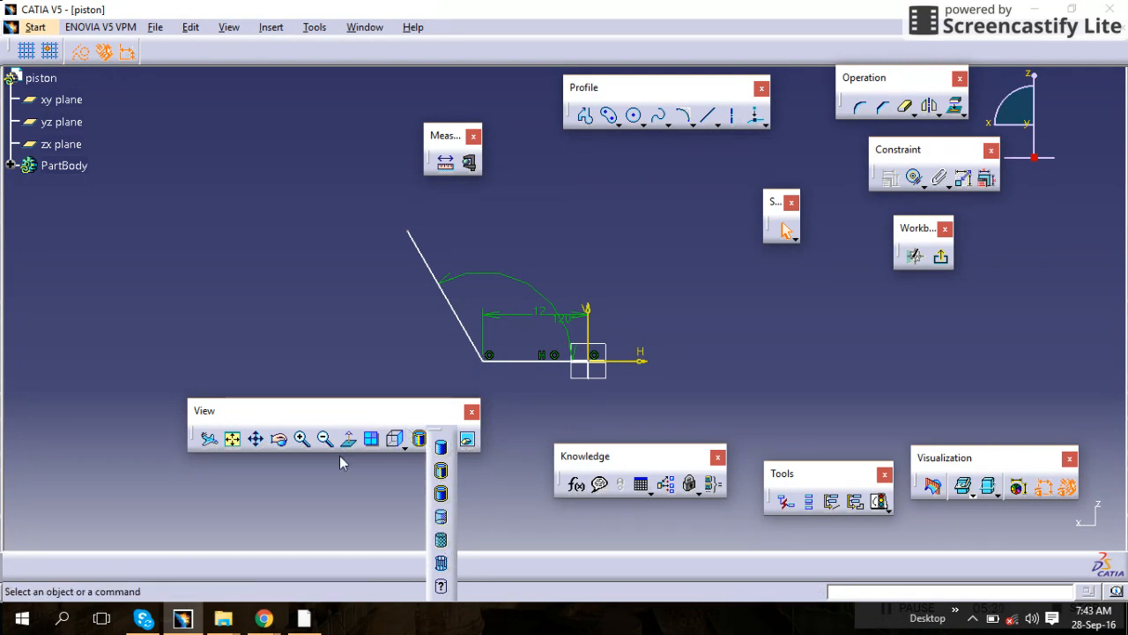
{"action": "left_click", "coordinate": [309, 489]}
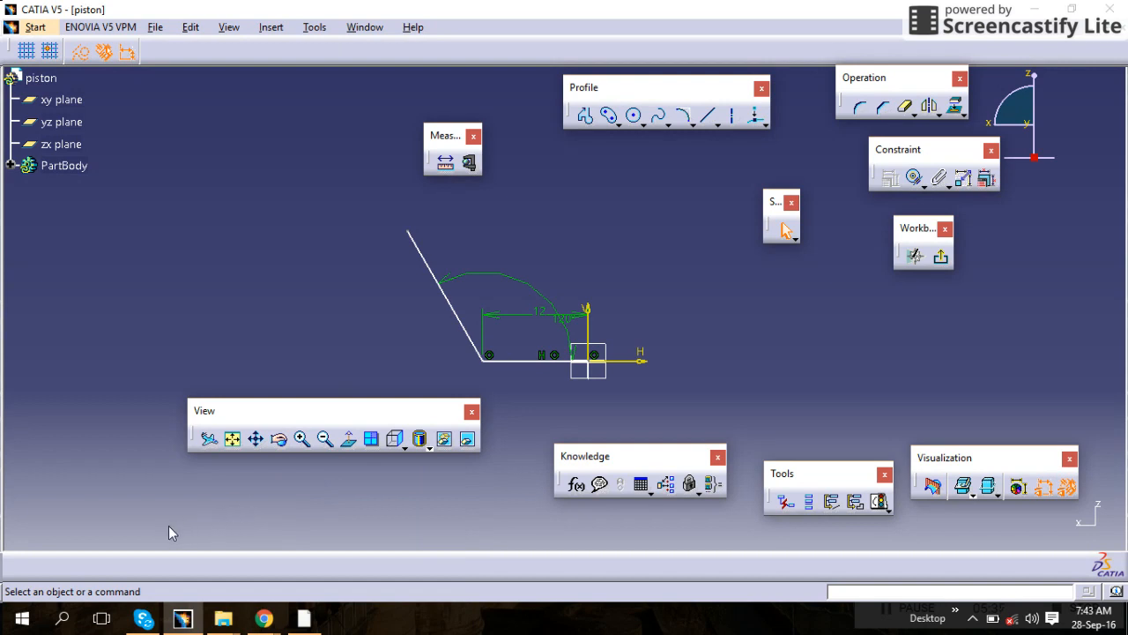
Dock the floating View and Measure toolbars along the lower edge of the workspace.
{"action": "left_click_drag", "start_coordinate": [153, 538], "coordinate": [141, 529]}
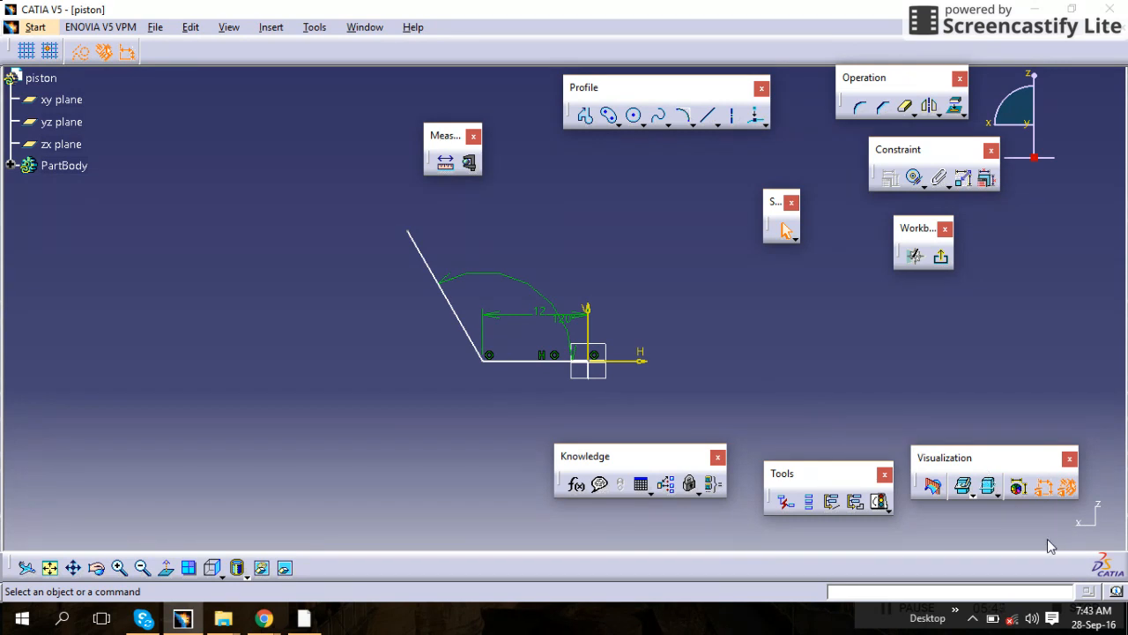
{"action": "left_click_drag", "start_coordinate": [1051, 546], "coordinate": [1051, 547]}
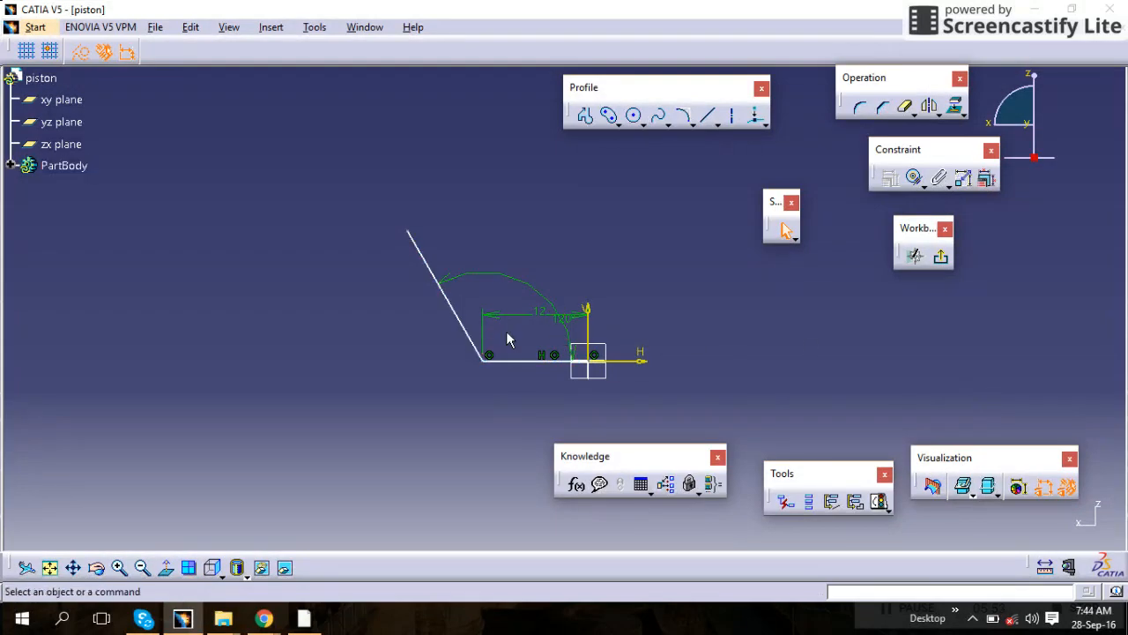
{"action": "left_click", "coordinate": [953, 187]}
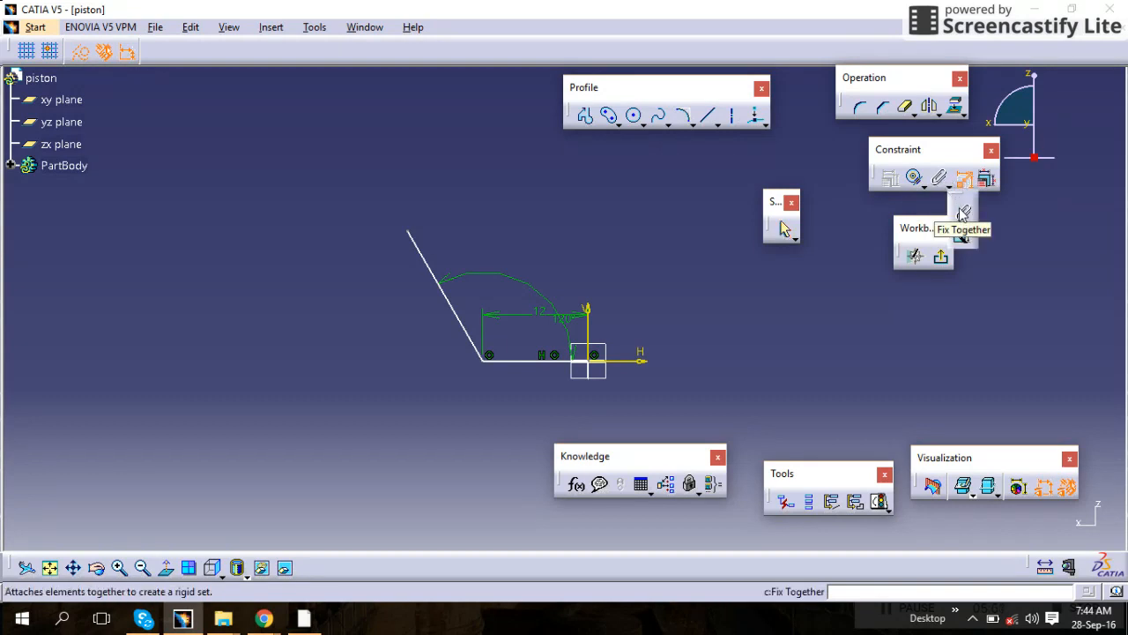
{"action": "left_click", "coordinate": [963, 213]}
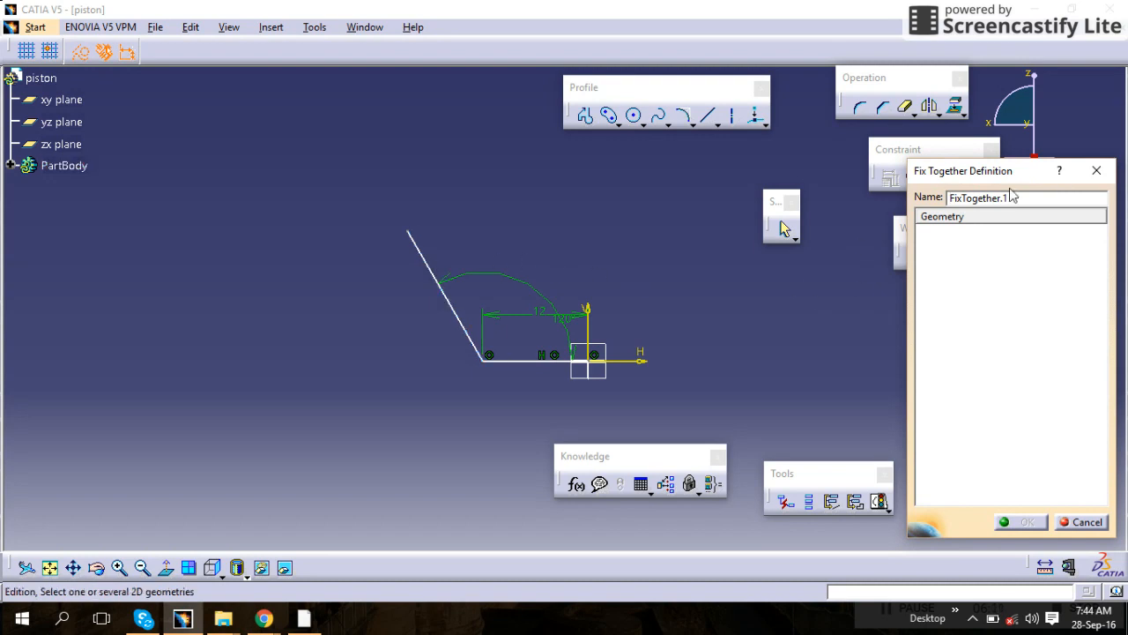
{"action": "left_click", "coordinate": [1097, 170]}
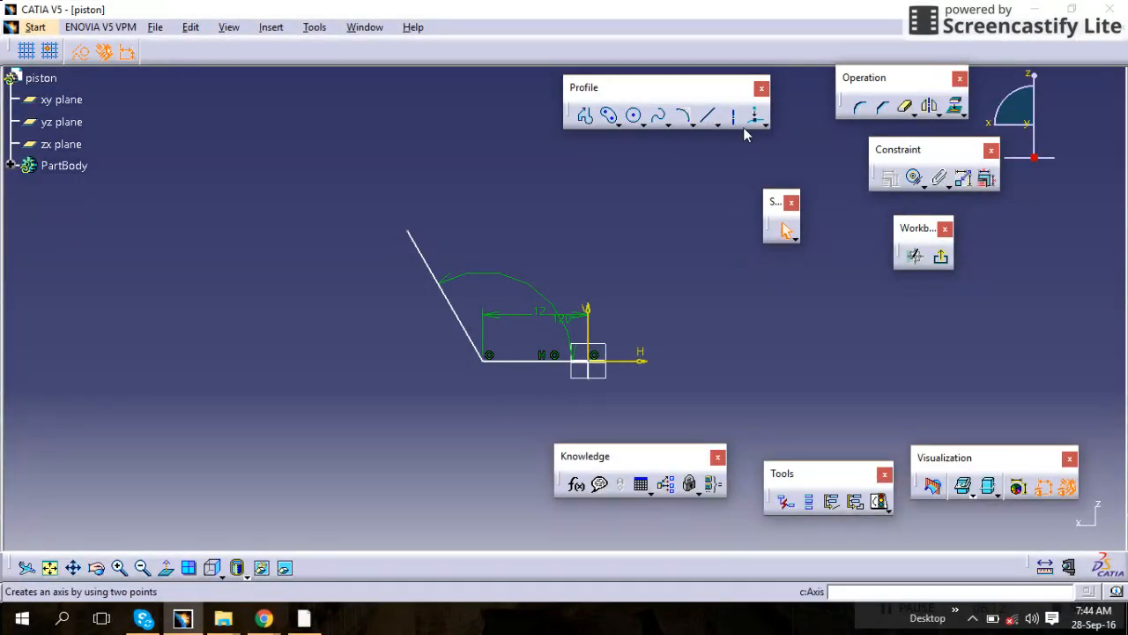
Sketch a free circle on the far side of the slanted line and turn off automatic geometrical constraints.
{"action": "left_click", "coordinate": [634, 116]}
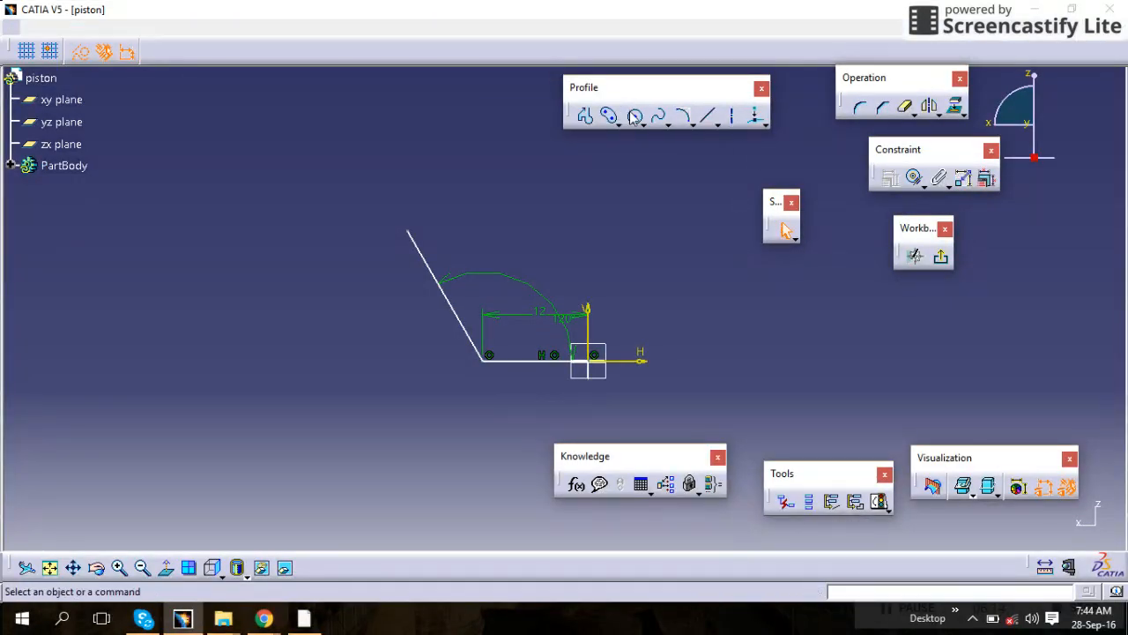
{"action": "left_click", "coordinate": [224, 317]}
{"action": "left_click", "coordinate": [249, 267]}
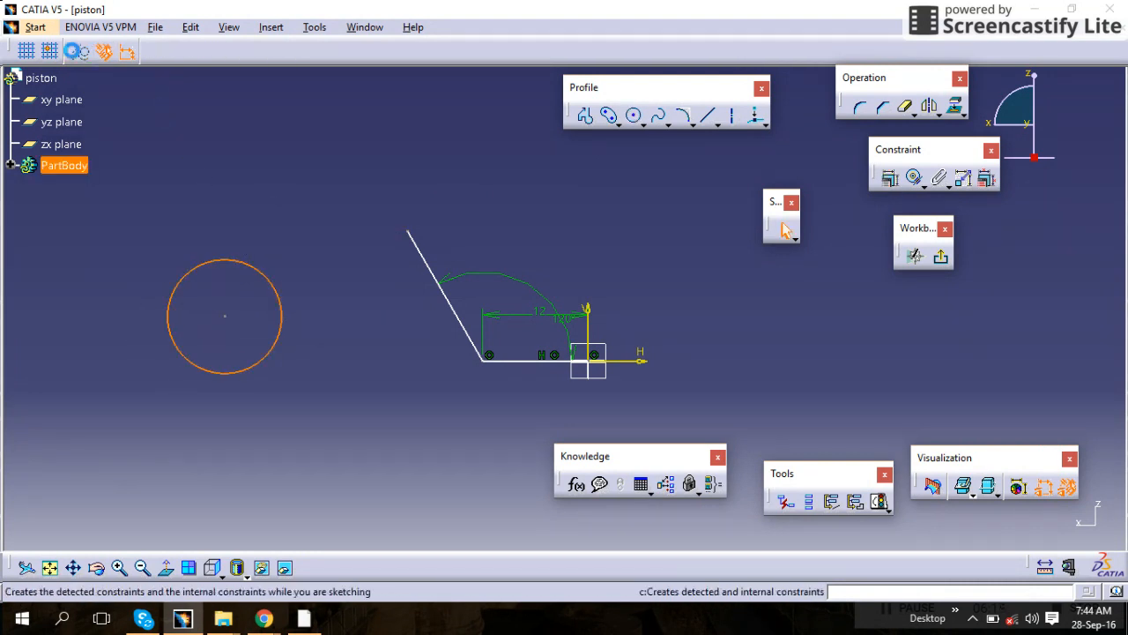
{"action": "left_click", "coordinate": [423, 155]}
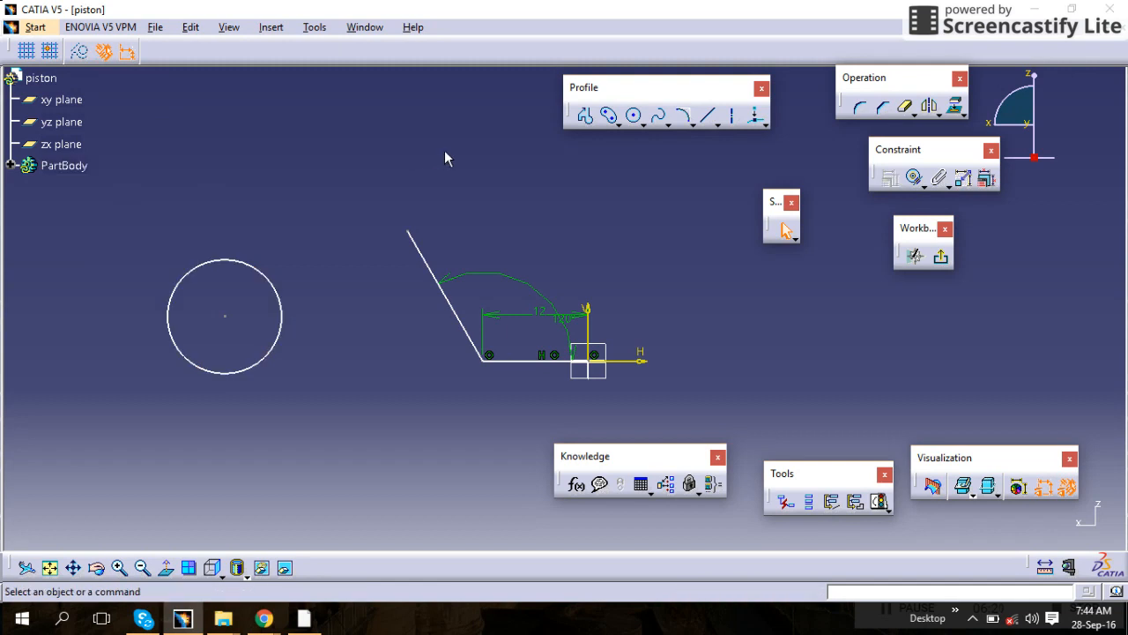
Sketch a second circle of about 4.4 mm radius above the first one, and slightly shift and enlarge it.
{"action": "left_click", "coordinate": [634, 115]}
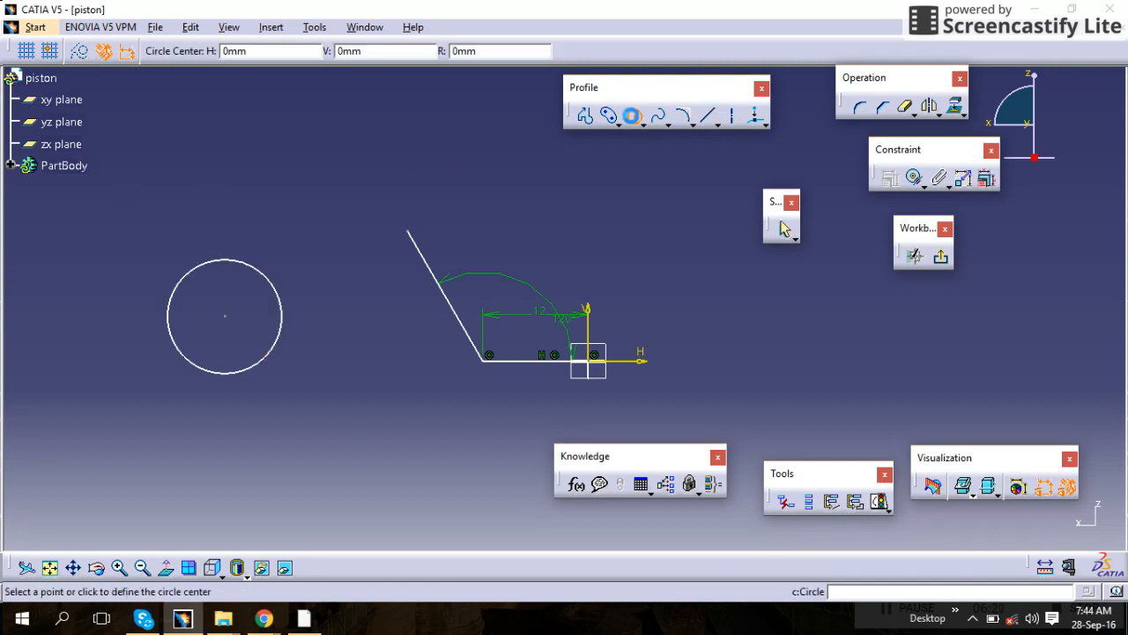
{"action": "left_click", "coordinate": [293, 195]}
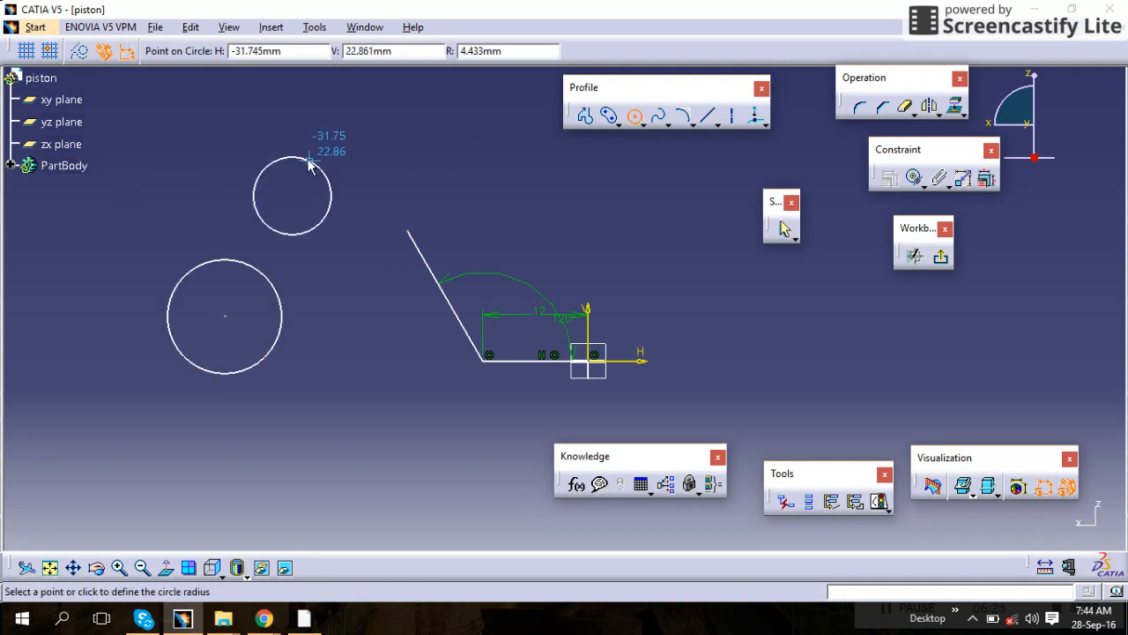
{"action": "left_click", "coordinate": [316, 165]}
{"action": "left_click", "coordinate": [300, 194]}
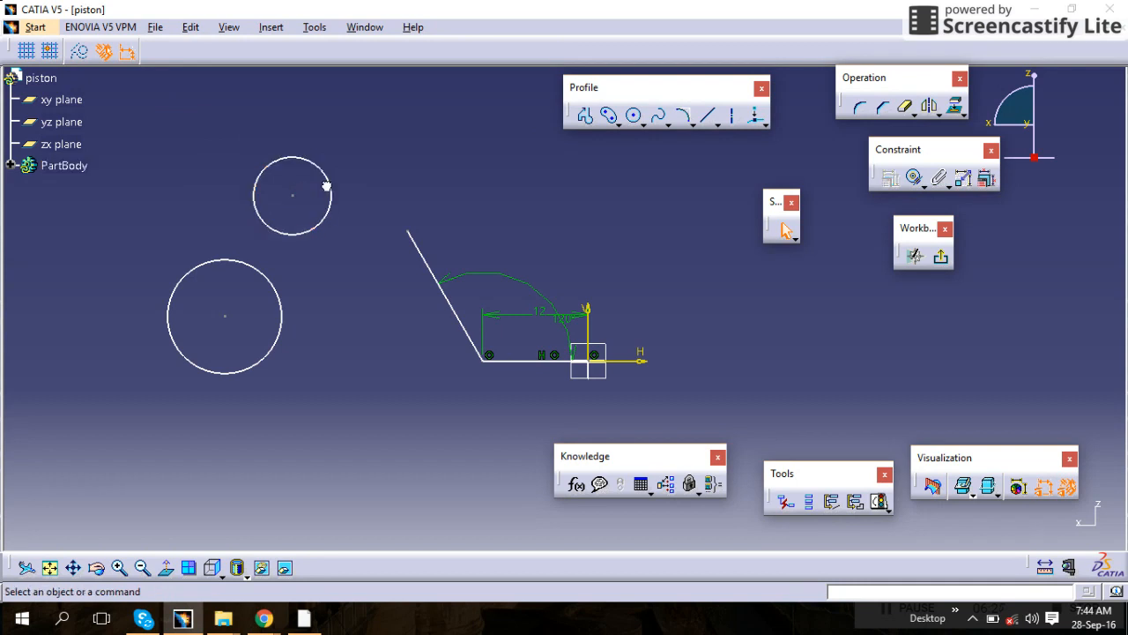
{"action": "mouse_move", "coordinate": [329, 182]}
{"action": "left_mouse_down"}
{"action": "mouse_move", "coordinate": [339, 182]}
{"action": "mouse_move", "coordinate": [320, 159]}
{"action": "mouse_move", "coordinate": [303, 162]}
{"action": "mouse_move", "coordinate": [317, 174]}
{"action": "mouse_move", "coordinate": [355, 169]}
{"action": "mouse_move", "coordinate": [306, 183]}
{"action": "mouse_move", "coordinate": [347, 182]}
{"action": "mouse_move", "coordinate": [329, 181]}
{"action": "left_mouse_up"}
{"action": "left_click", "coordinate": [302, 275]}
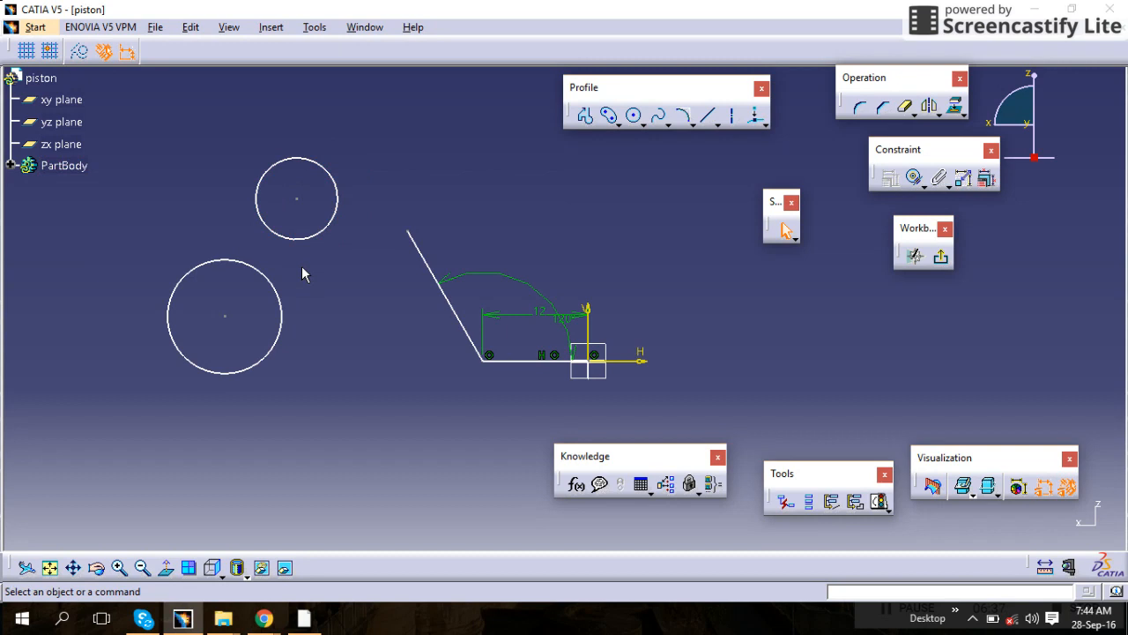
Fix the two existing circles together with their centre points, and shift the pair slightly away from the slanted line.
{"action": "left_click", "coordinate": [939, 180]}
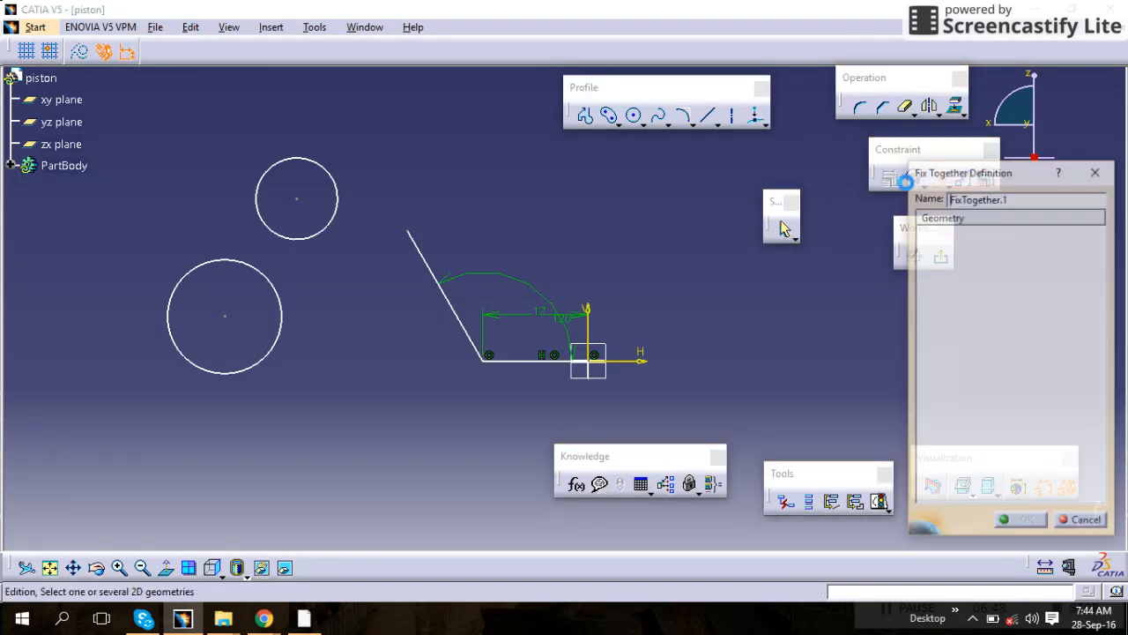
{"action": "left_click", "coordinate": [324, 223]}
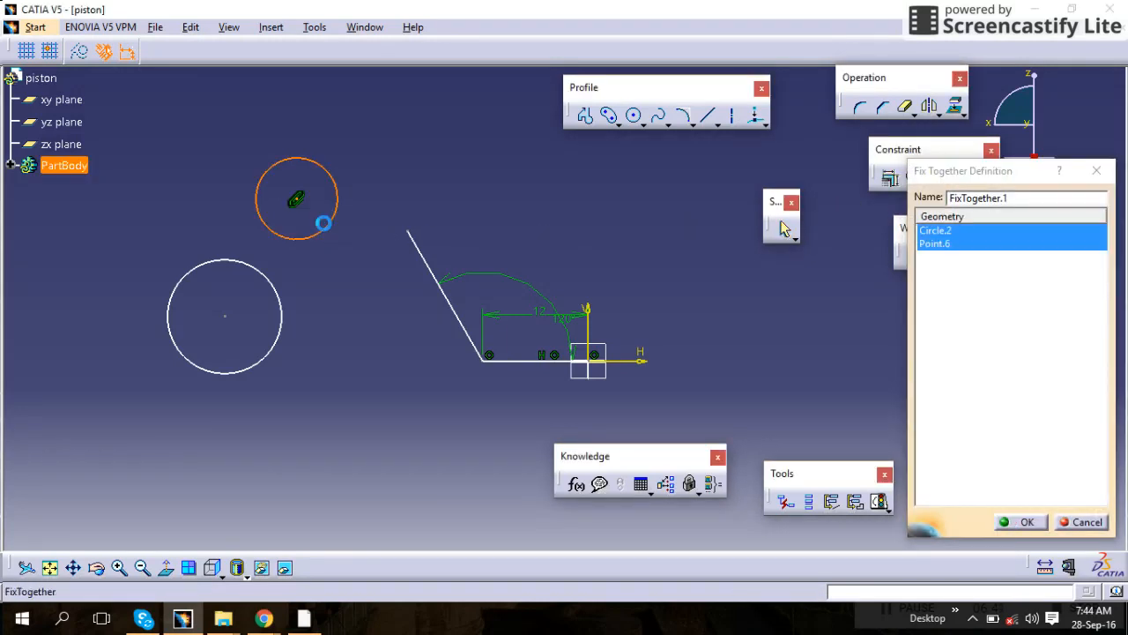
{"action": "left_click", "coordinate": [288, 307]}
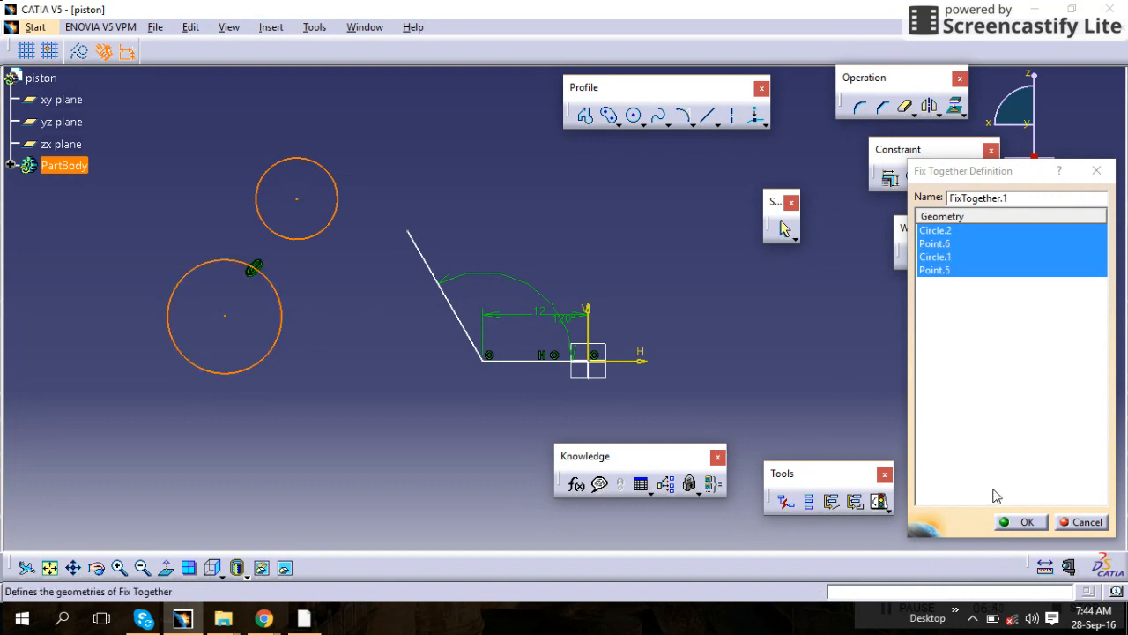
{"action": "left_click", "coordinate": [1021, 522]}
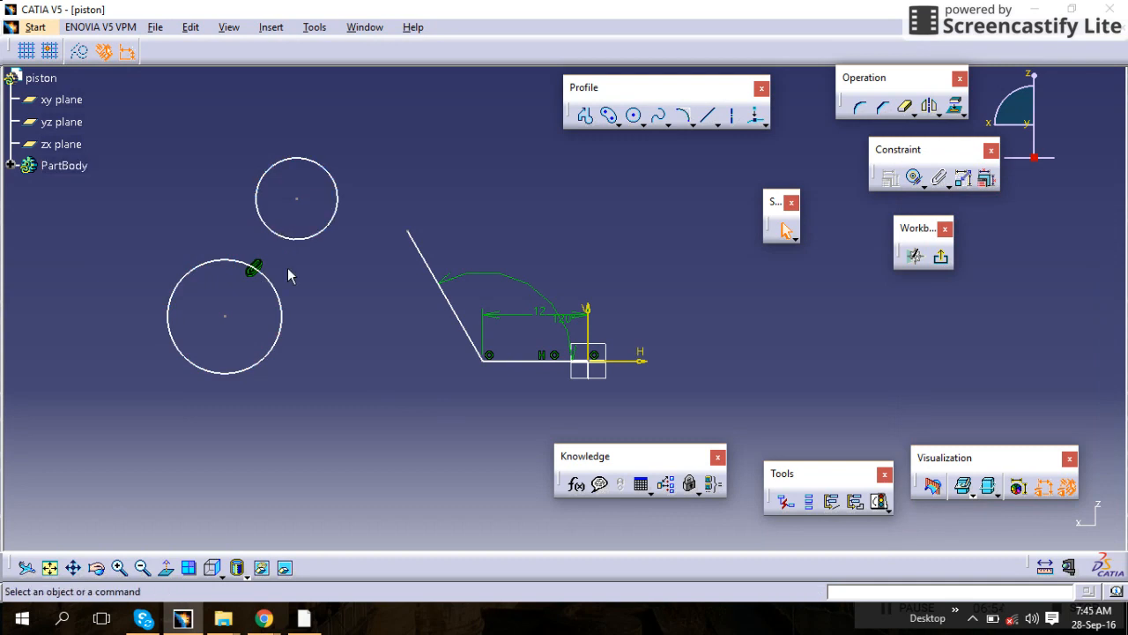
{"action": "mouse_move", "coordinate": [276, 288]}
{"action": "left_mouse_down"}
{"action": "mouse_move", "coordinate": [303, 296]}
{"action": "mouse_move", "coordinate": [461, 255]}
{"action": "mouse_move", "coordinate": [352, 266]}
{"action": "mouse_move", "coordinate": [486, 209]}
{"action": "mouse_move", "coordinate": [411, 310]}
{"action": "mouse_move", "coordinate": [390, 363]}
{"action": "mouse_move", "coordinate": [143, 288]}
{"action": "mouse_move", "coordinate": [481, 397]}
{"action": "mouse_move", "coordinate": [297, 295]}
{"action": "mouse_move", "coordinate": [514, 353]}
{"action": "mouse_move", "coordinate": [361, 302]}
{"action": "mouse_move", "coordinate": [247, 353]}
{"action": "mouse_move", "coordinate": [297, 320]}
{"action": "mouse_move", "coordinate": [264, 298]}
{"action": "left_mouse_up"}
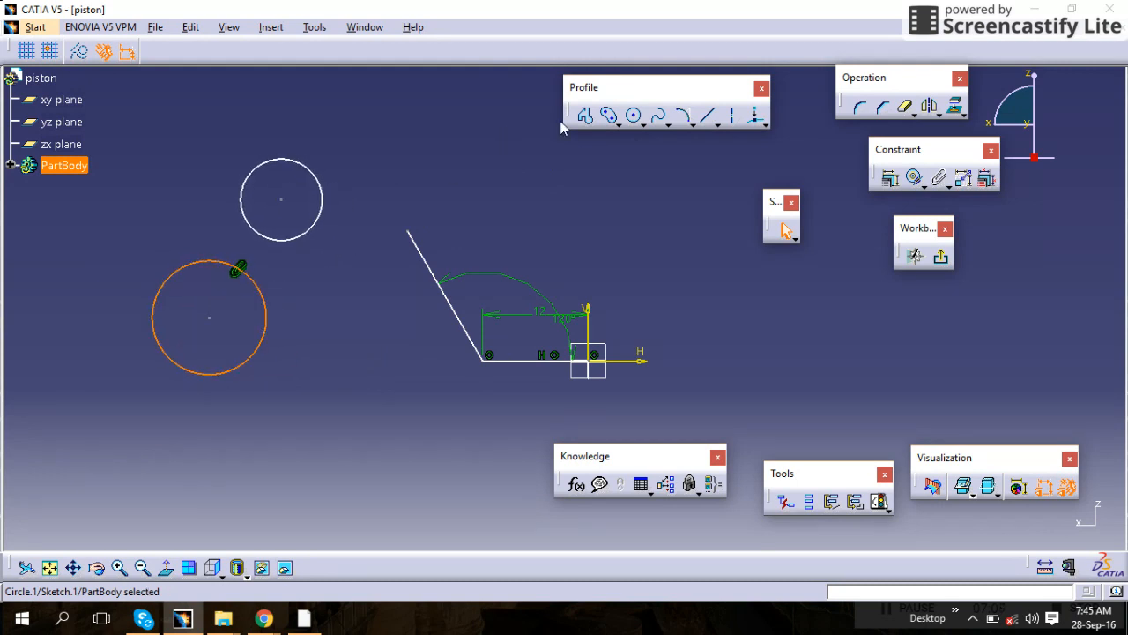
Sketch two more free circles, one beside the lower end of the slanted line and one below the fixed-together pair.
{"action": "left_click", "coordinate": [634, 116]}
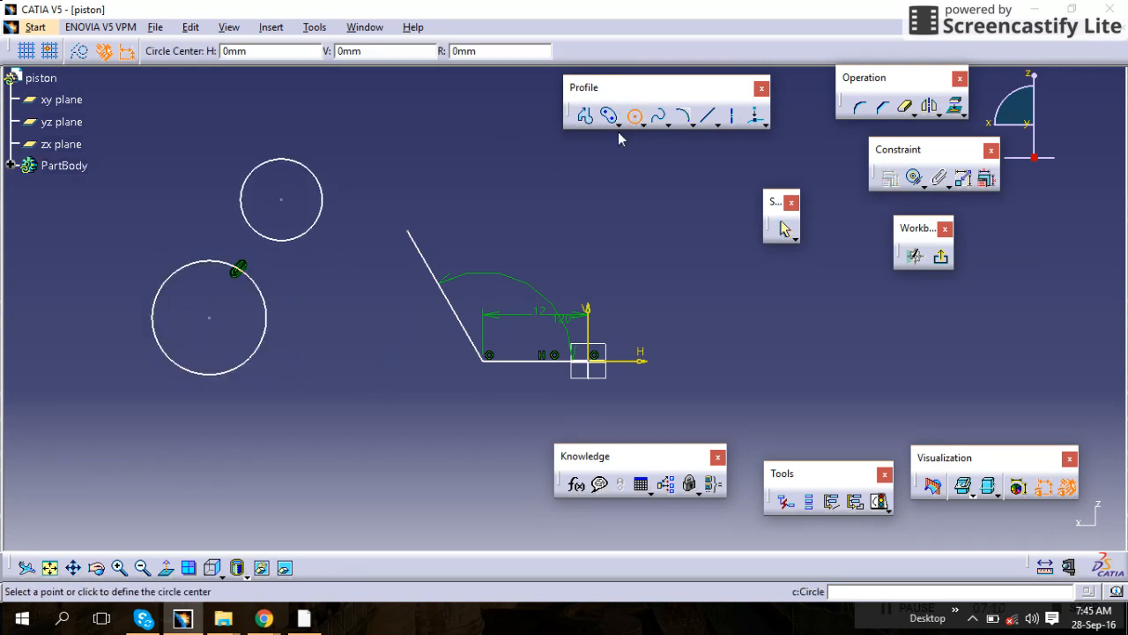
{"action": "left_click", "coordinate": [364, 372]}
{"action": "left_click", "coordinate": [394, 336]}
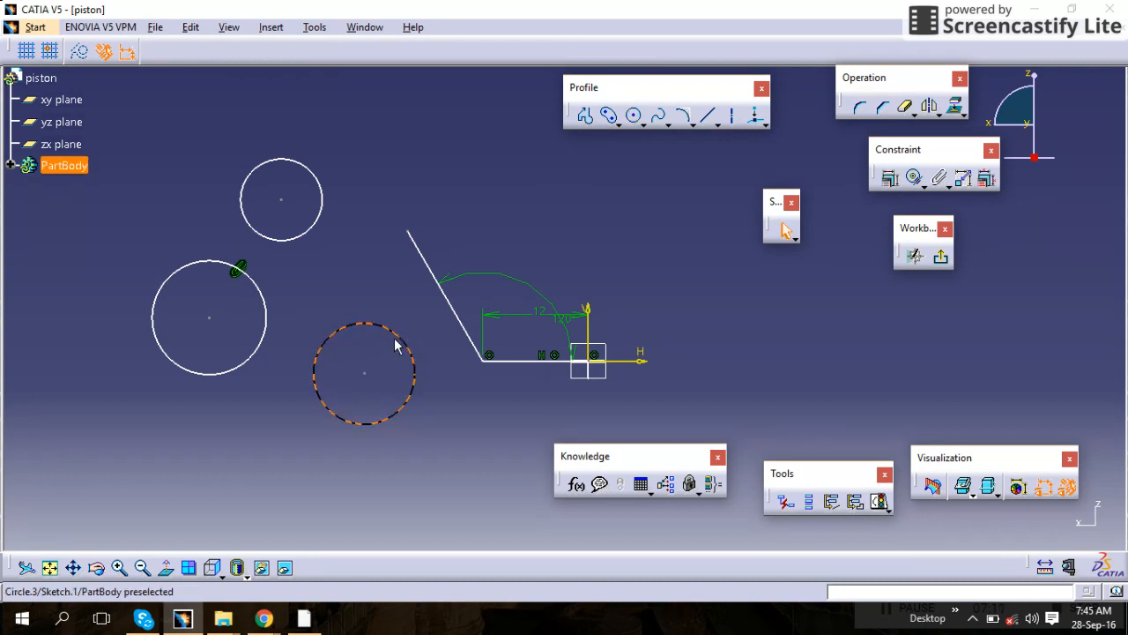
{"action": "left_click", "coordinate": [634, 117]}
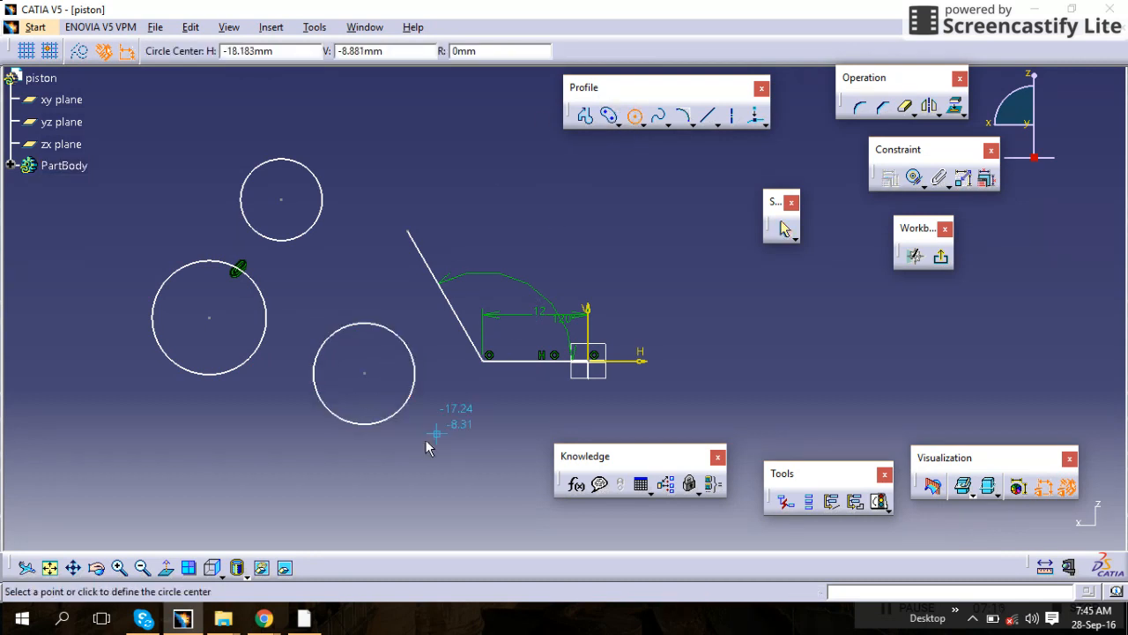
{"action": "left_click", "coordinate": [201, 485]}
{"action": "left_click", "coordinate": [243, 457]}
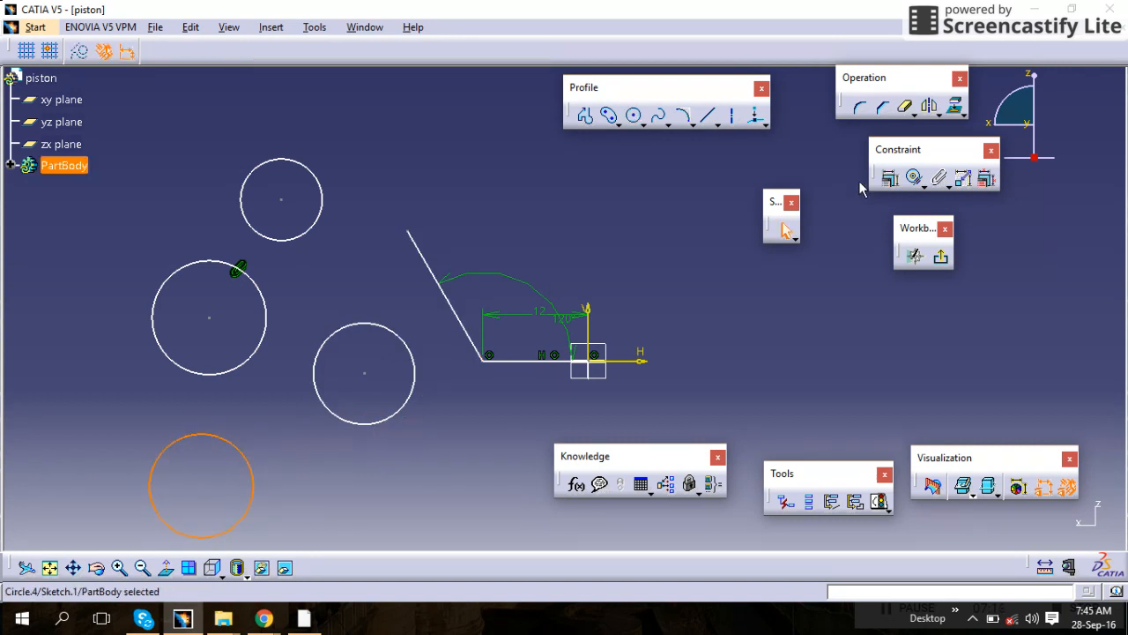
Apply a Fix constraint to each of the two newly sketched circles.
{"action": "left_click", "coordinate": [236, 389]}
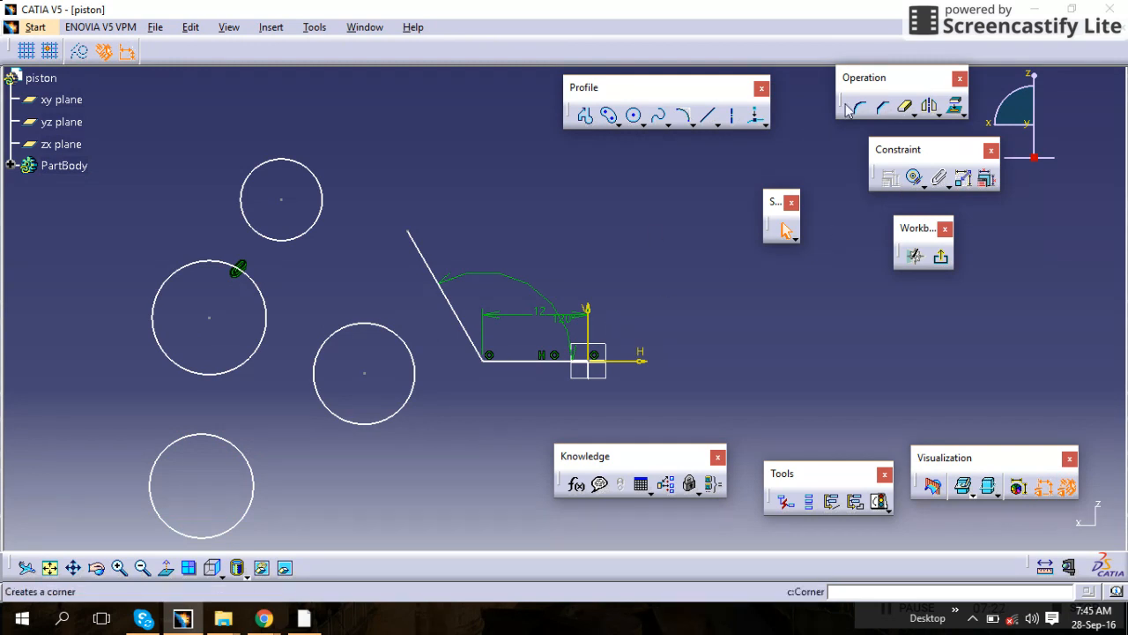
{"action": "left_click", "coordinate": [416, 396]}
{"action": "left_click", "coordinate": [888, 178]}
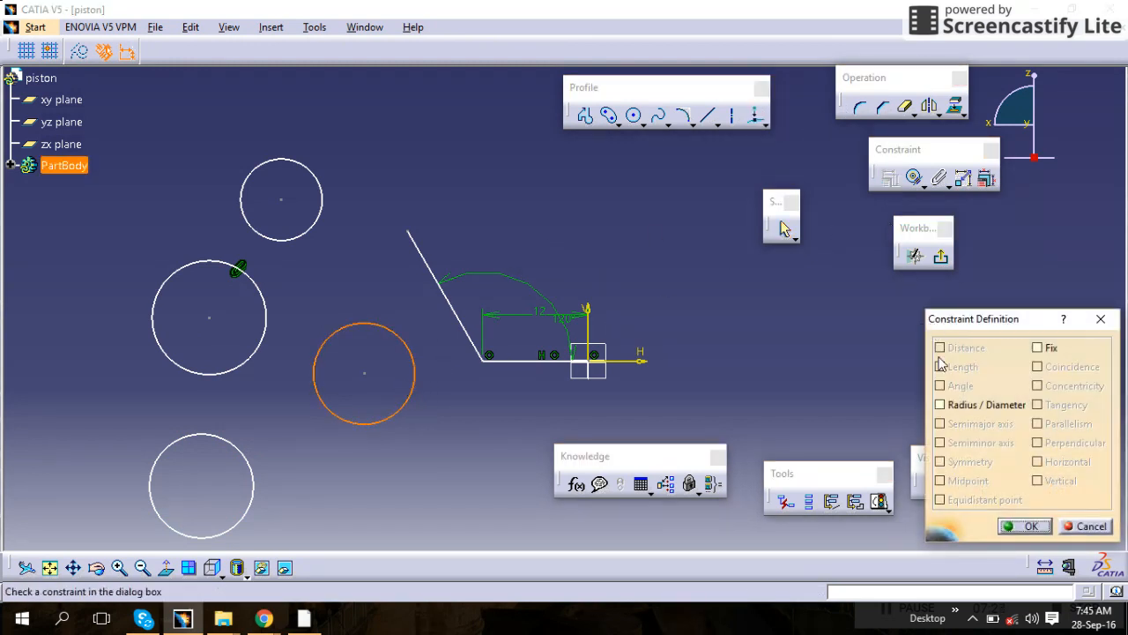
{"action": "left_click", "coordinate": [1045, 349]}
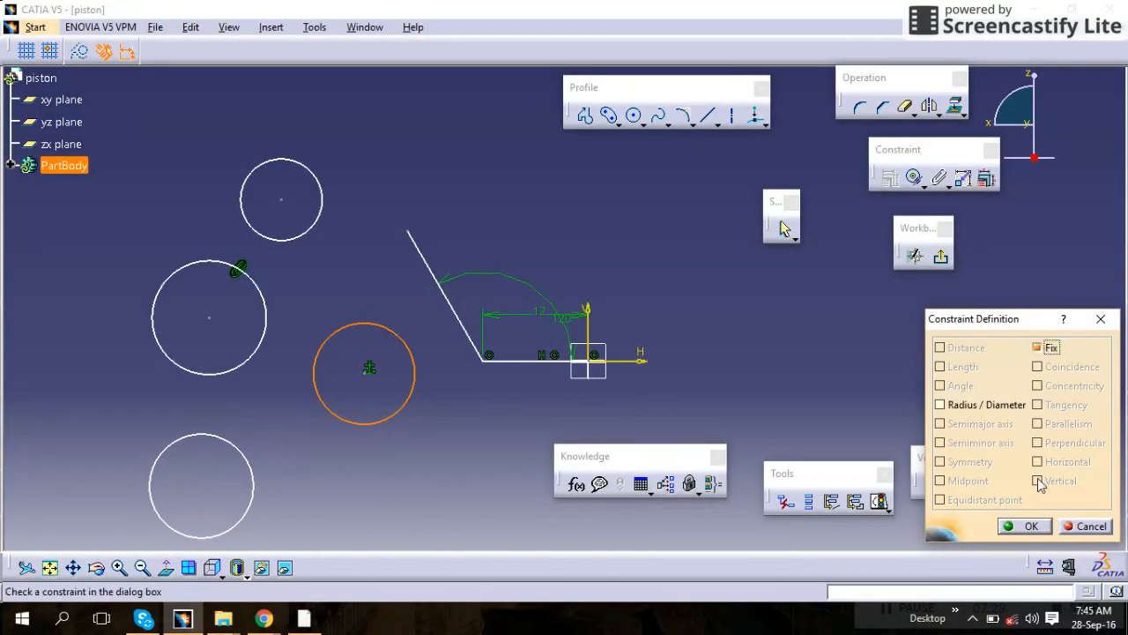
{"action": "left_click", "coordinate": [1026, 526]}
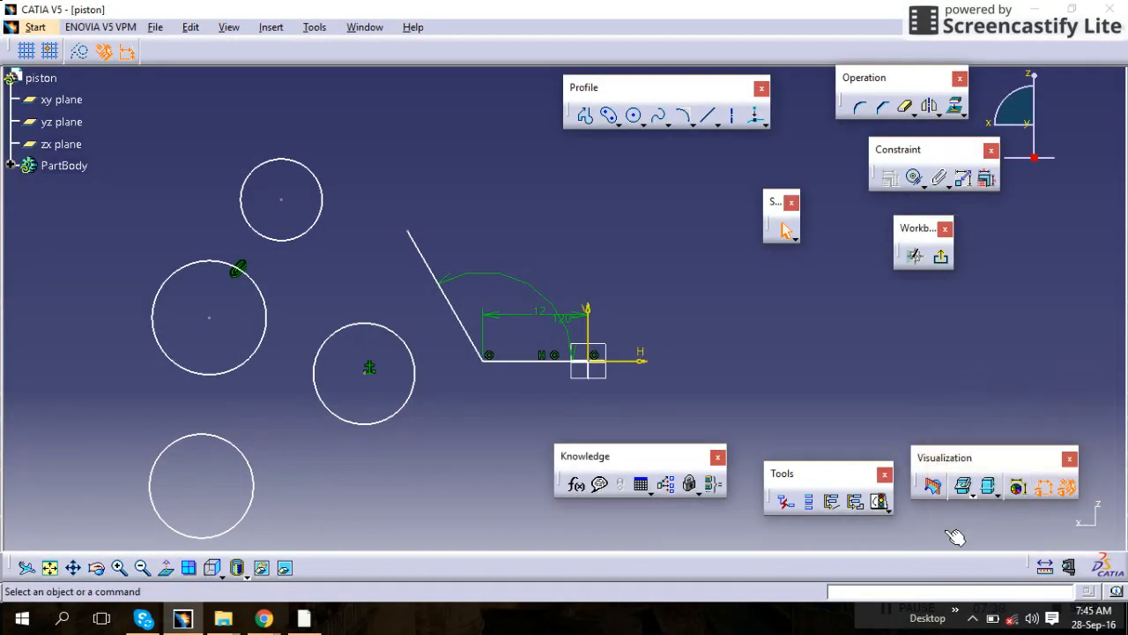
{"action": "left_click", "coordinate": [222, 439]}
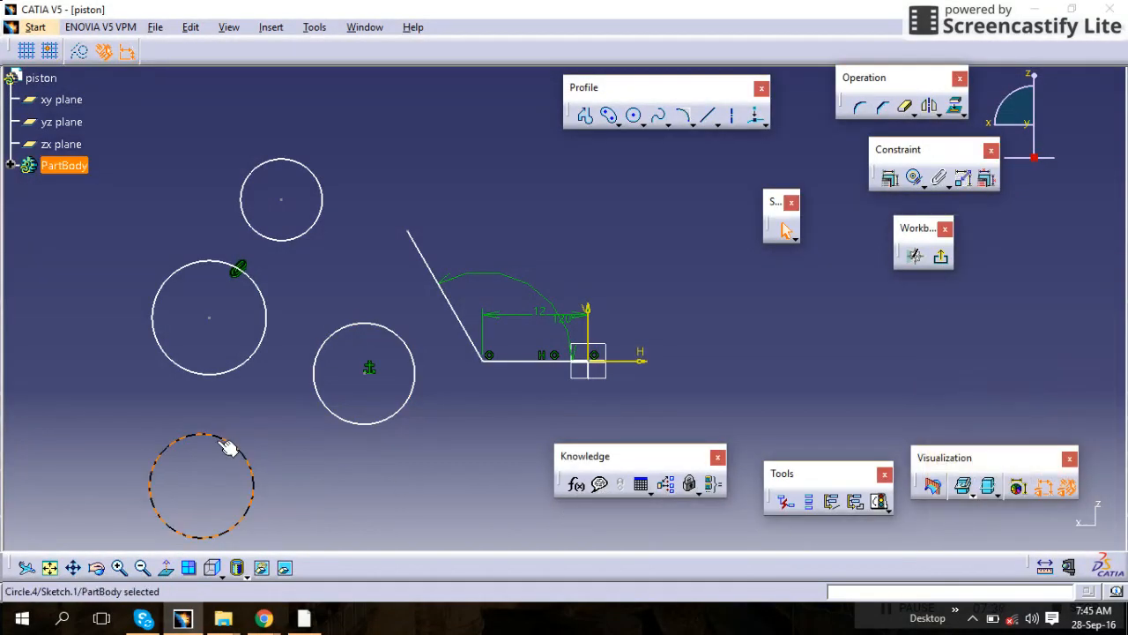
{"action": "left_click", "coordinate": [889, 178]}
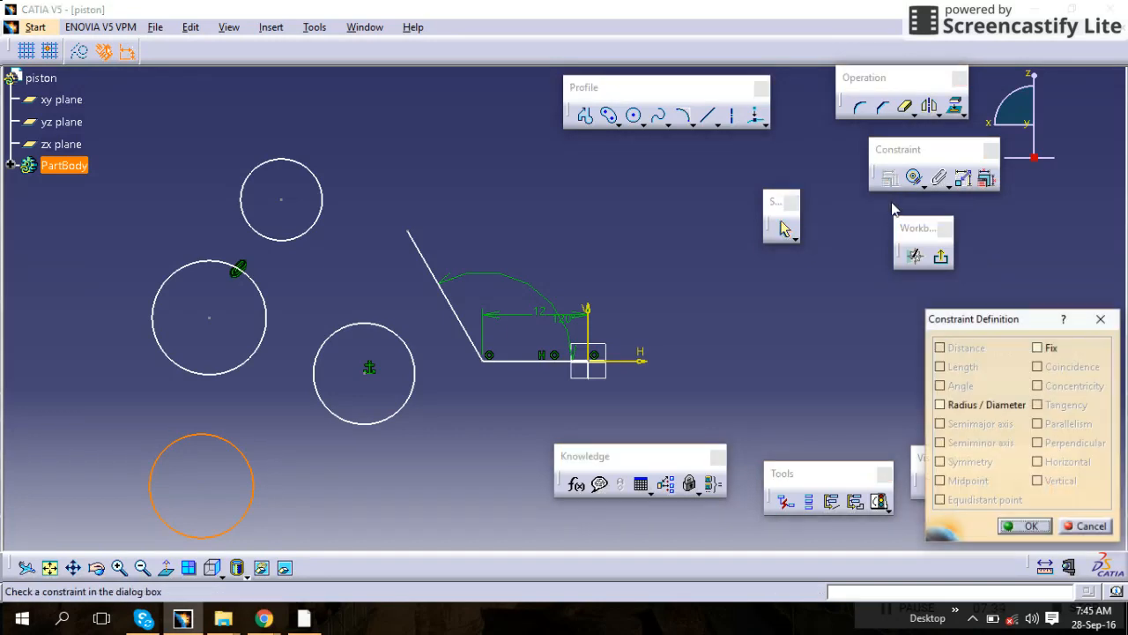
{"action": "left_click", "coordinate": [1038, 347]}
{"action": "left_click", "coordinate": [1030, 526]}
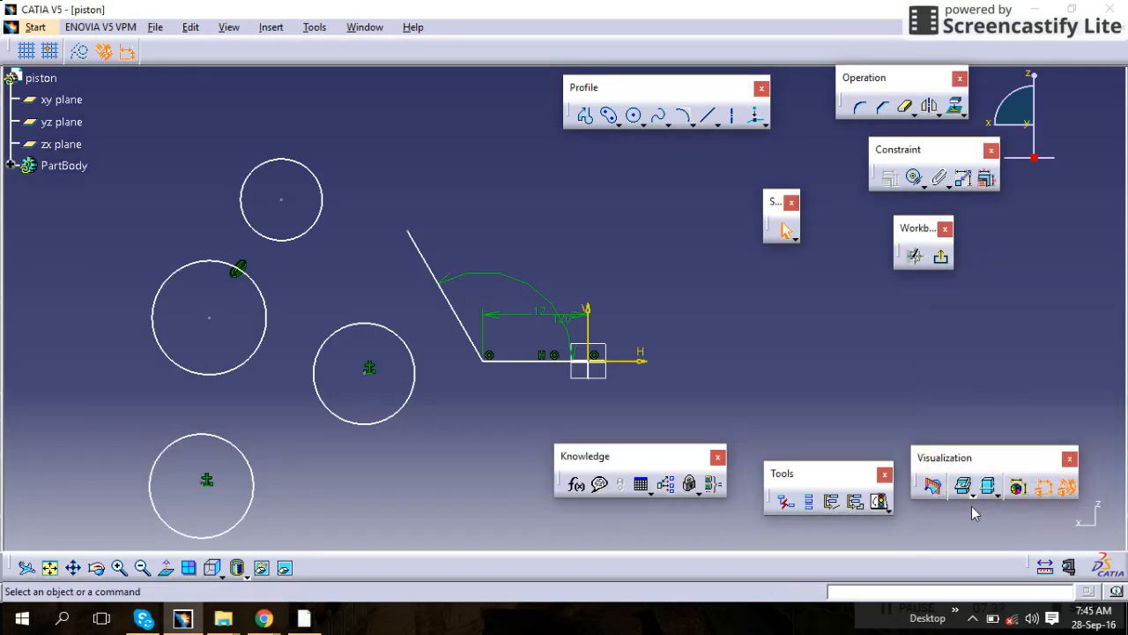
Try to move the two individually fixed circles, and move the fixed-together pair slightly upward.
{"action": "left_click", "coordinate": [398, 332]}
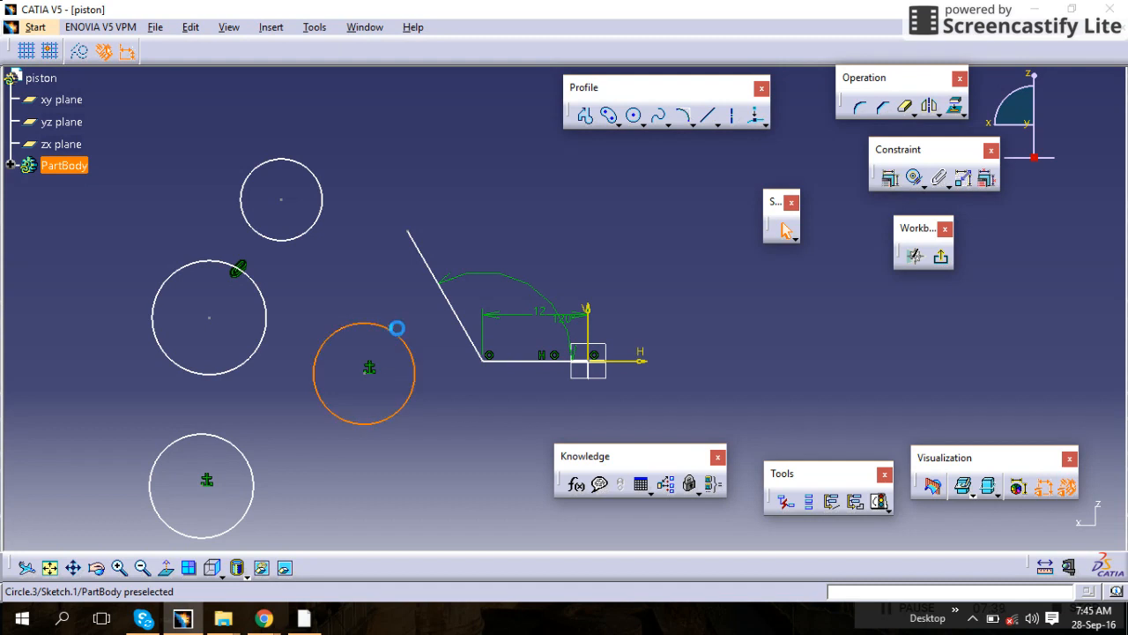
{"action": "left_click", "coordinate": [394, 389]}
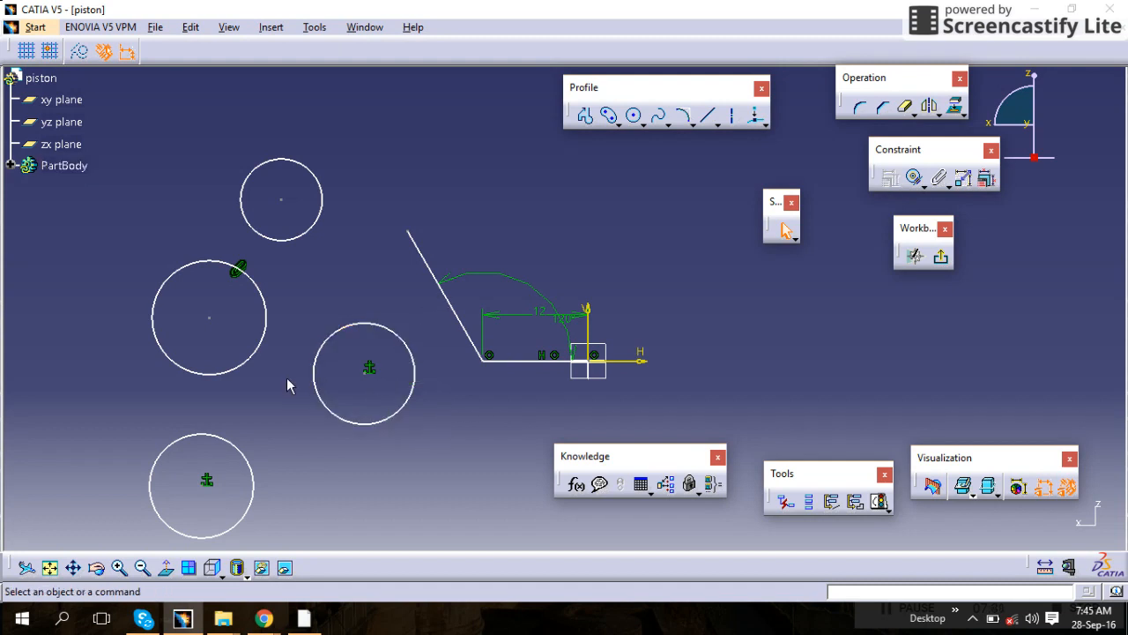
{"action": "left_click", "coordinate": [317, 372]}
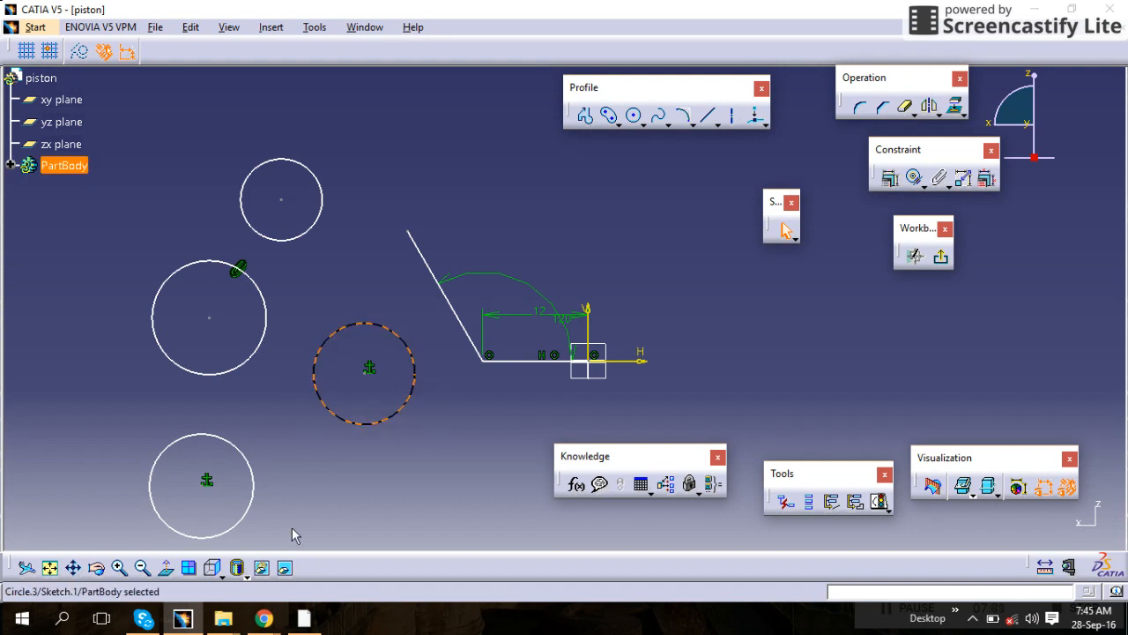
{"action": "left_click", "coordinate": [252, 468]}
{"action": "left_click", "coordinate": [171, 448]}
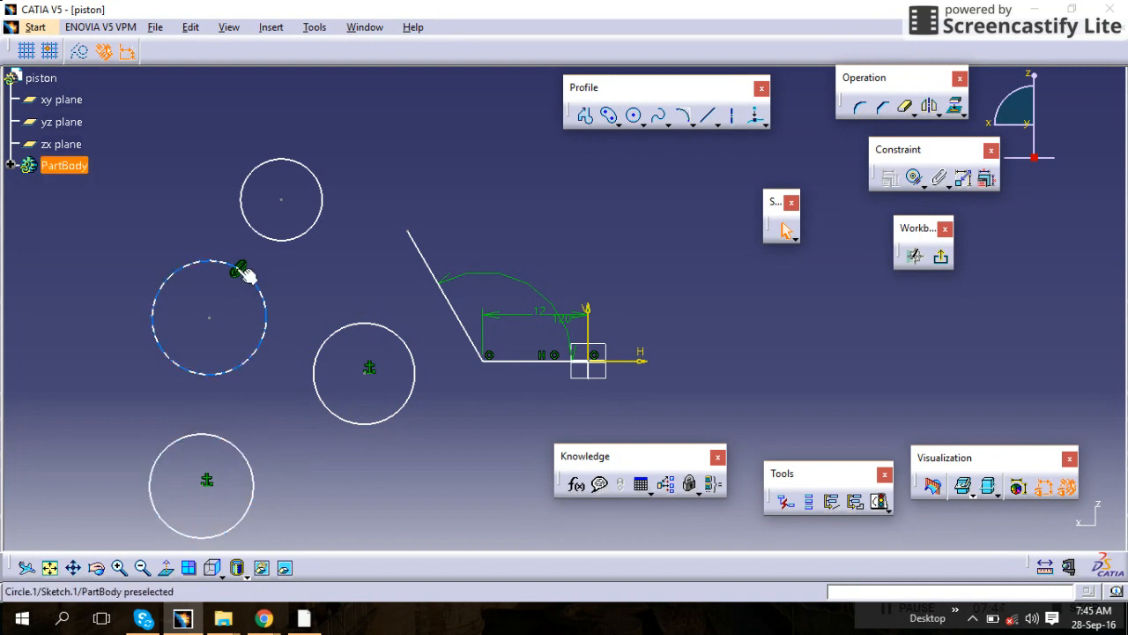
{"action": "left_click_drag", "start_coordinate": [238, 268], "coordinate": [239, 233]}
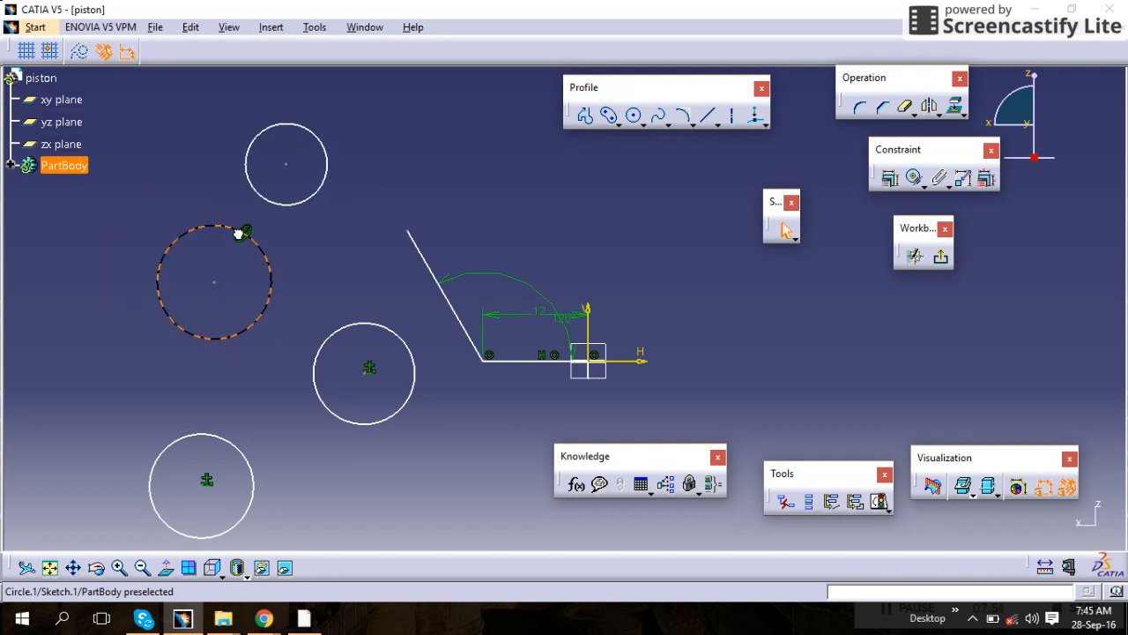
{"action": "left_click", "coordinate": [239, 234]}
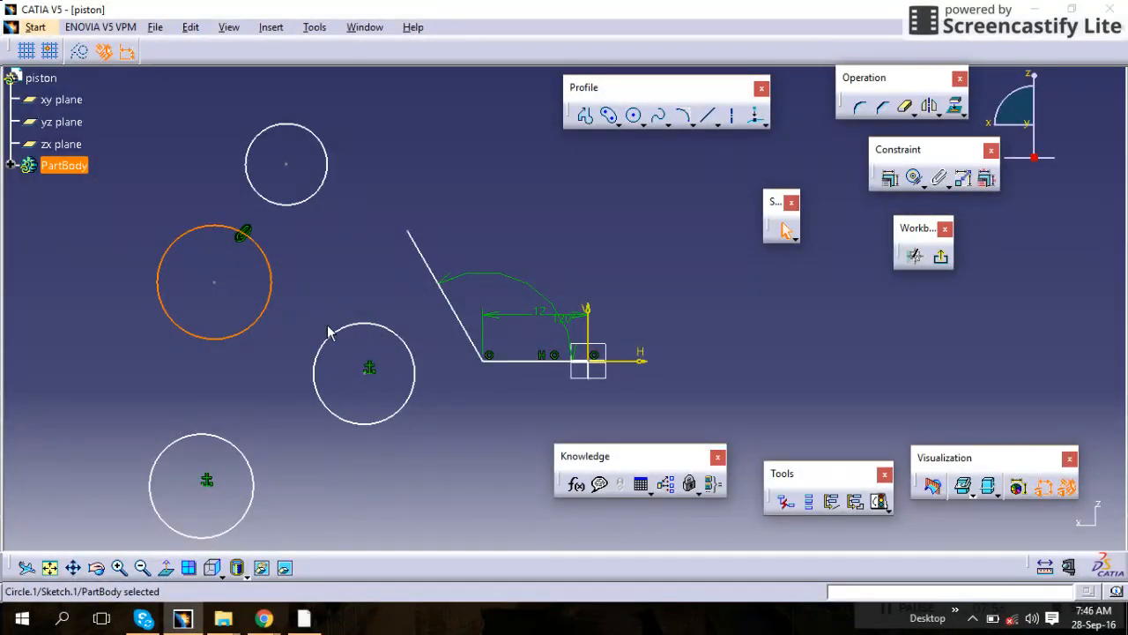
Delete the Fix constraint from the circle beside the lower end of the slanted line.
{"action": "right_click", "coordinate": [368, 369]}
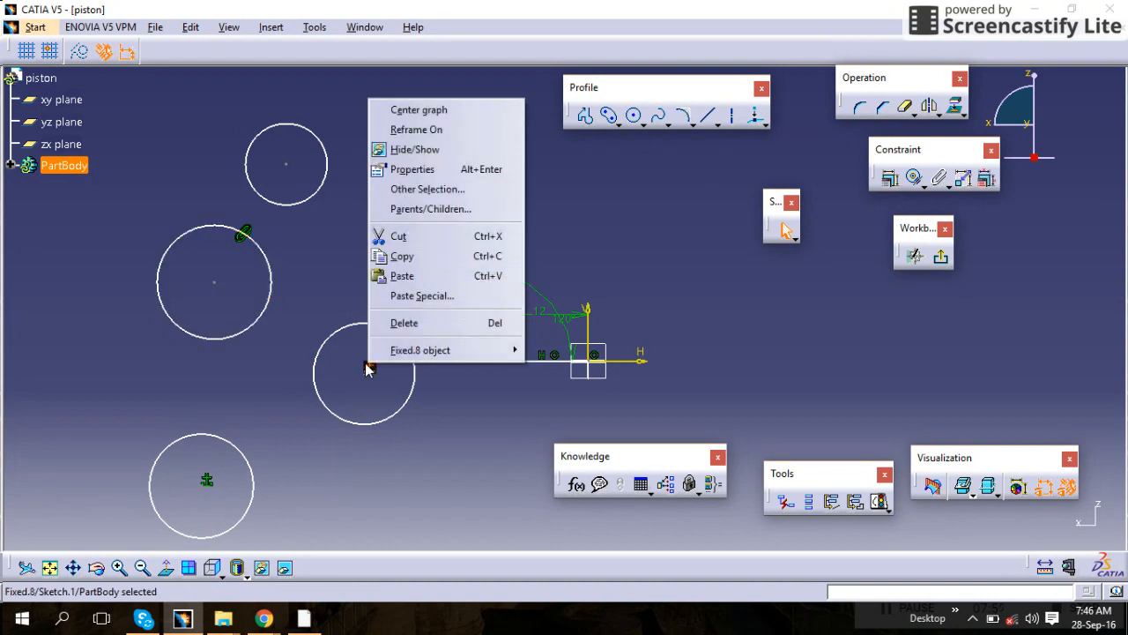
{"action": "left_click", "coordinate": [404, 324]}
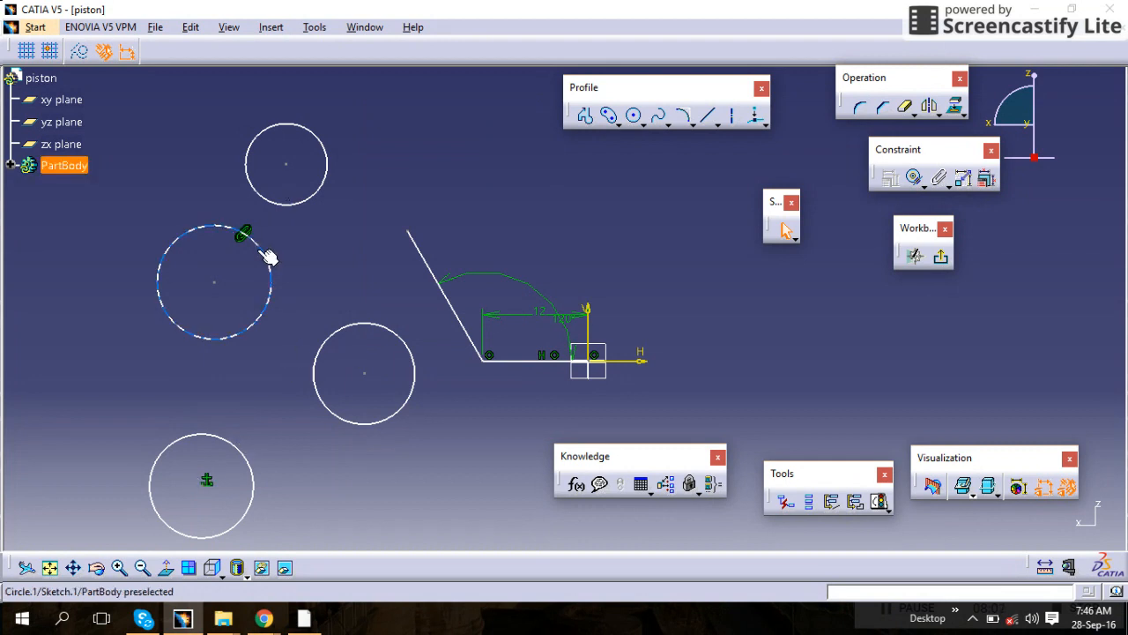
{"action": "left_click", "coordinate": [938, 180]}
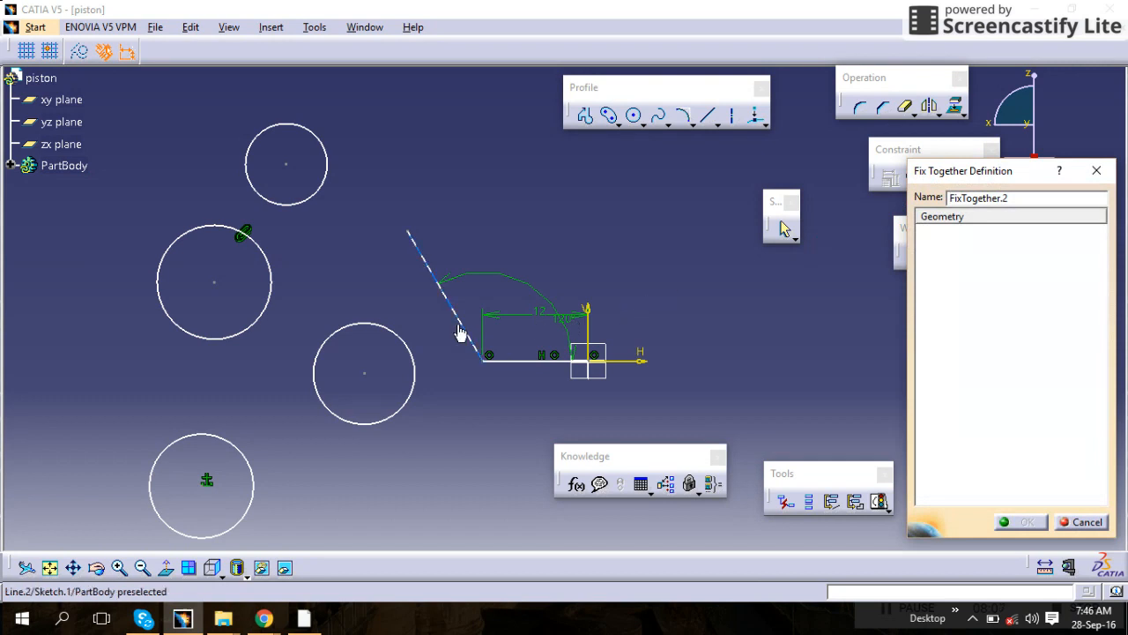
{"action": "left_click", "coordinate": [345, 328]}
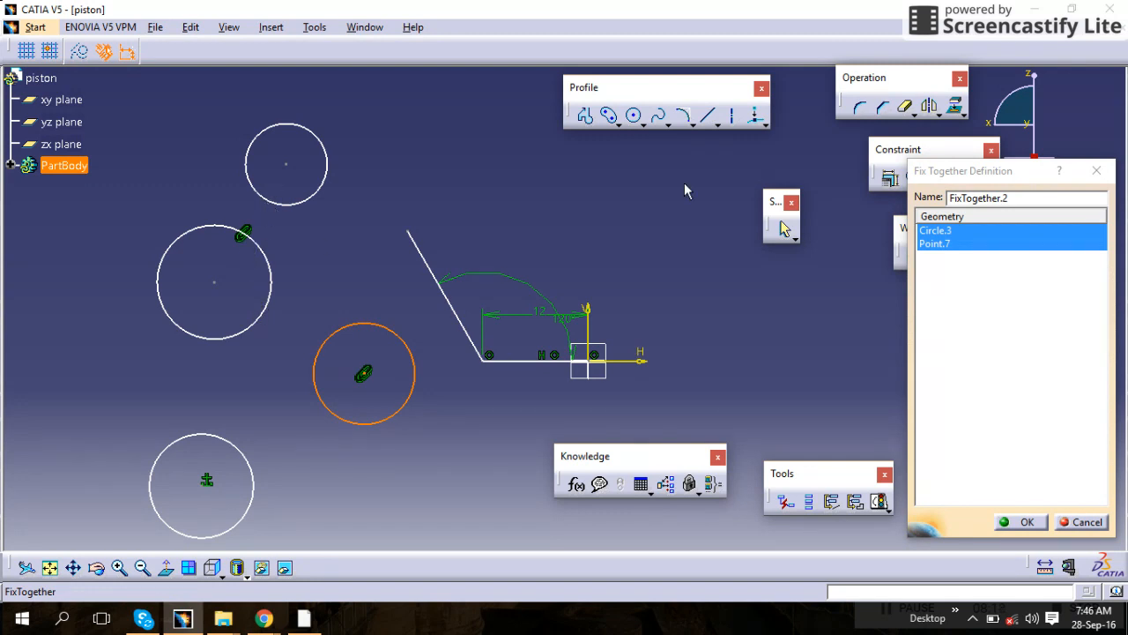
{"action": "left_click", "coordinate": [1096, 170]}
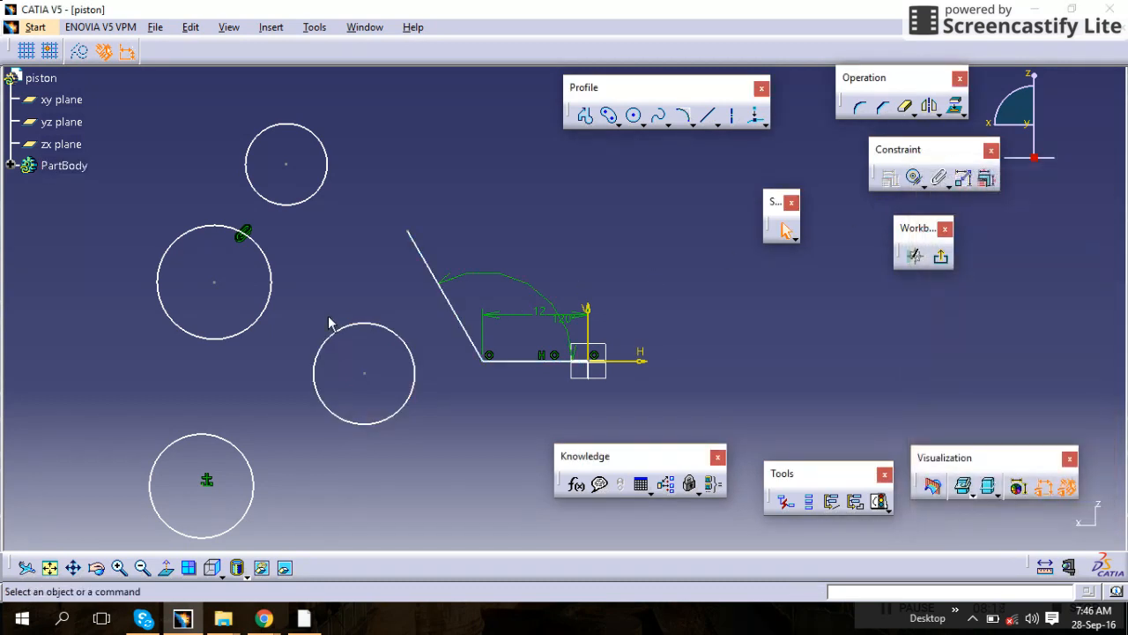
Delete the Fix Together constraint that links the two upper circles.
{"action": "left_click", "coordinate": [245, 233]}
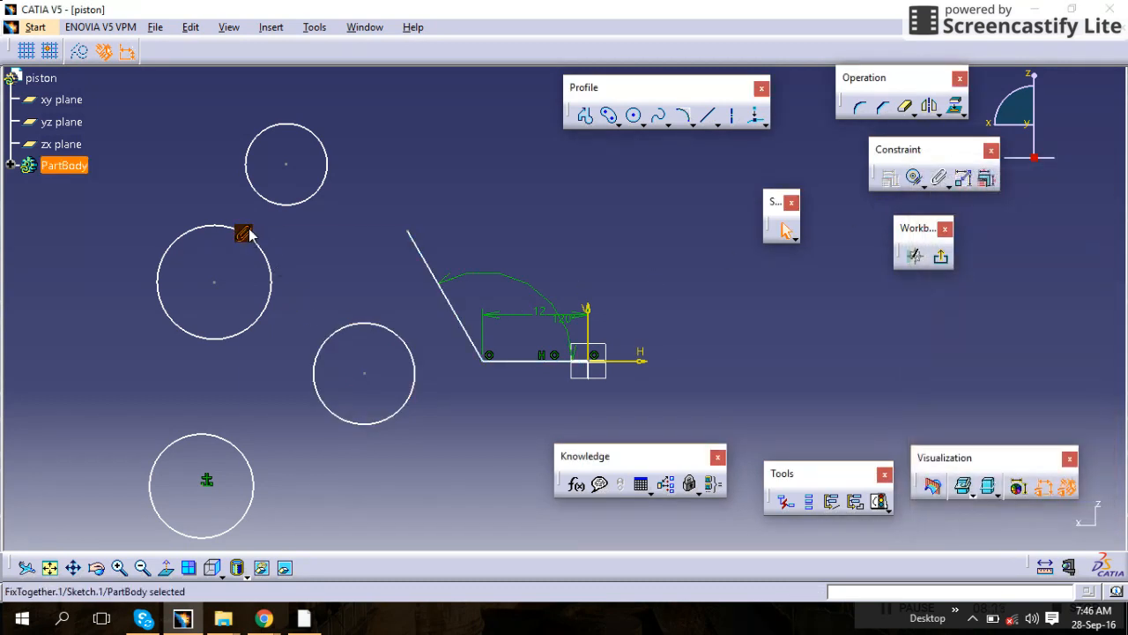
{"action": "right_click", "coordinate": [246, 232]}
{"action": "left_click", "coordinate": [300, 434]}
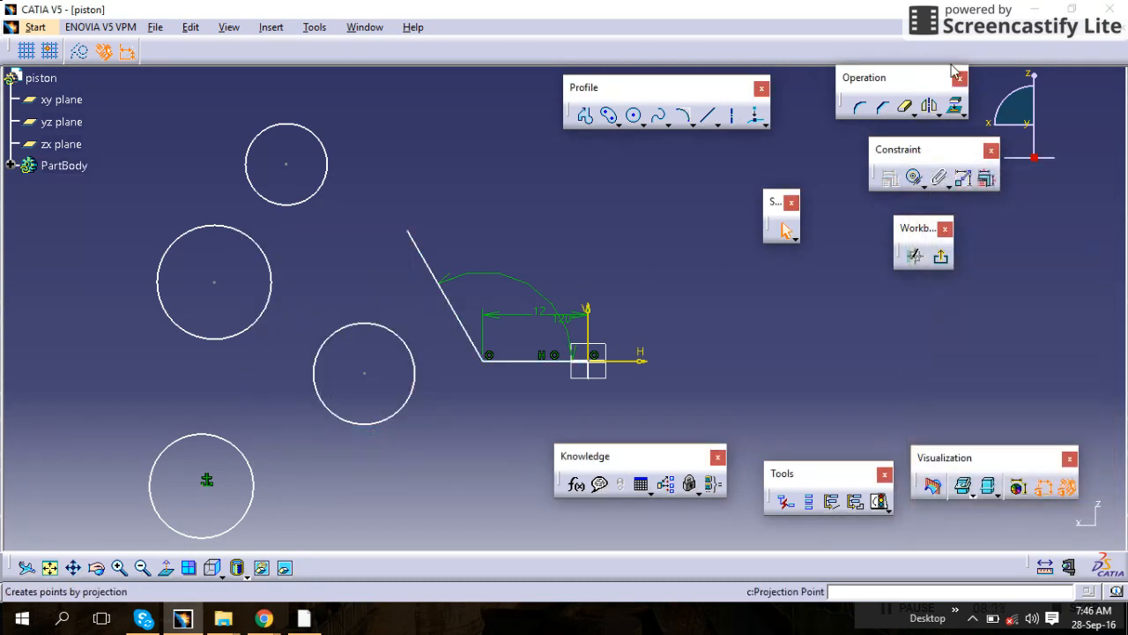
Fix the three upper circles together with their centre points, and shift the group slightly towards the slanted line.
{"action": "left_click", "coordinate": [941, 178]}
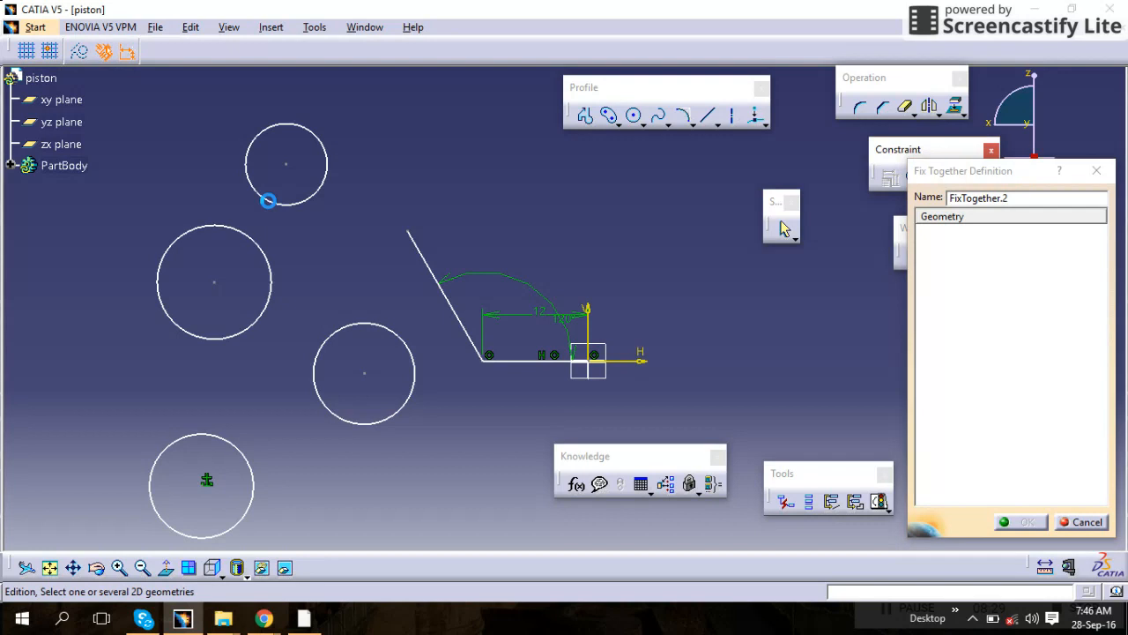
{"action": "left_click", "coordinate": [265, 197]}
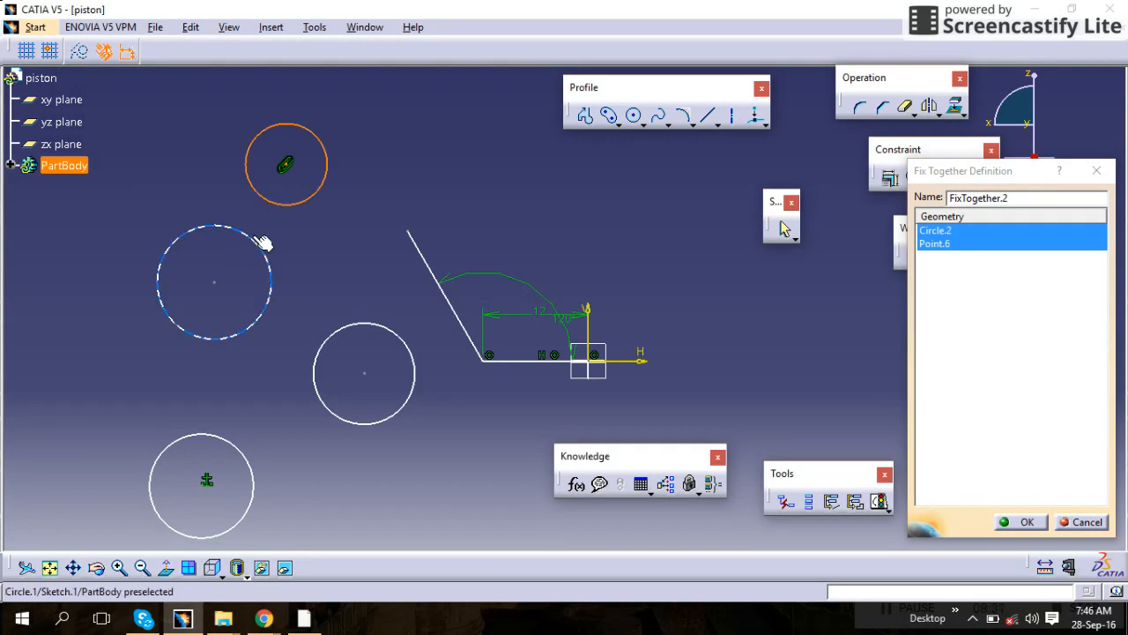
{"action": "left_click", "coordinate": [258, 242]}
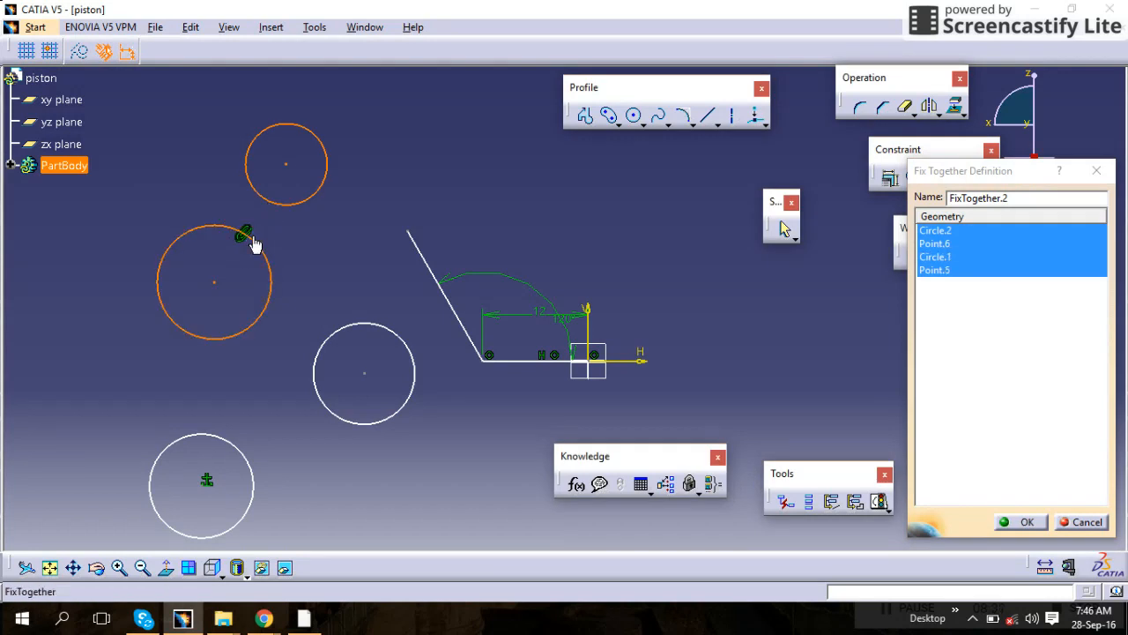
{"action": "left_click", "coordinate": [351, 325]}
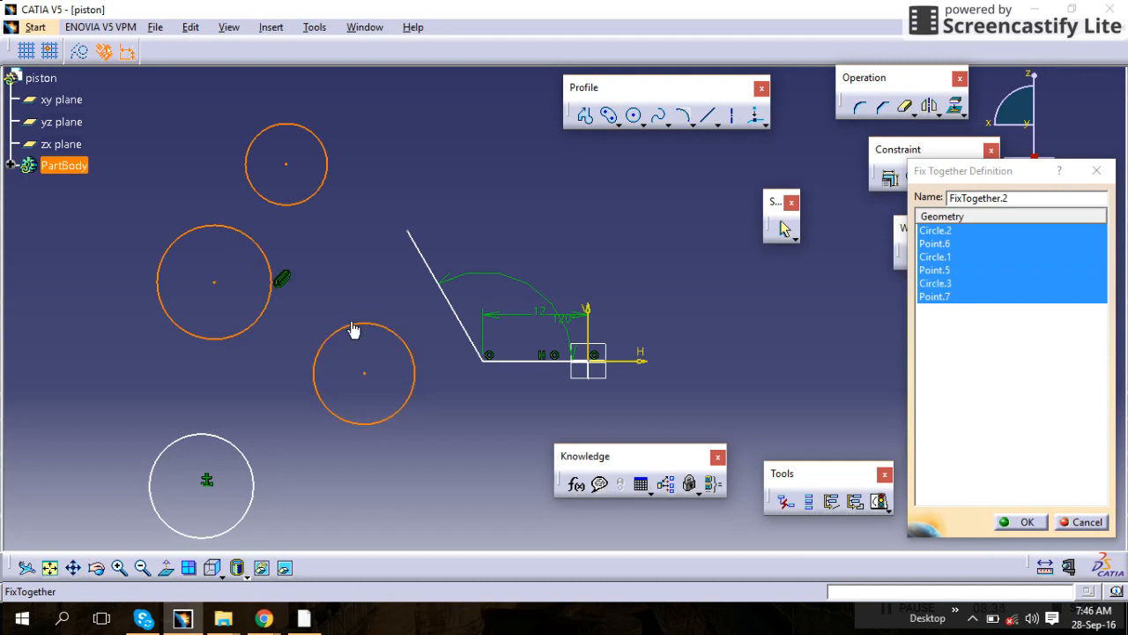
{"action": "left_click", "coordinate": [1025, 522]}
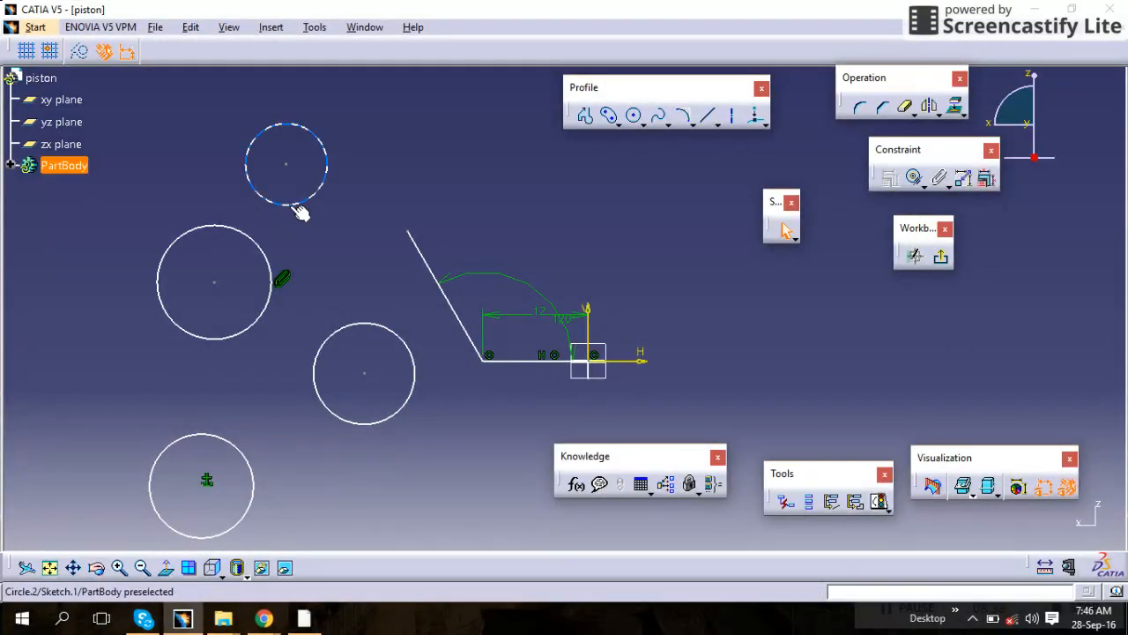
{"action": "mouse_move", "coordinate": [297, 212]}
{"action": "left_mouse_down"}
{"action": "mouse_move", "coordinate": [317, 212]}
{"action": "mouse_move", "coordinate": [345, 171]}
{"action": "mouse_move", "coordinate": [383, 309]}
{"action": "mouse_move", "coordinate": [287, 165]}
{"action": "mouse_move", "coordinate": [291, 265]}
{"action": "mouse_move", "coordinate": [284, 167]}
{"action": "mouse_move", "coordinate": [333, 240]}
{"action": "mouse_move", "coordinate": [411, 167]}
{"action": "mouse_move", "coordinate": [499, 166]}
{"action": "mouse_move", "coordinate": [315, 199]}
{"action": "left_mouse_up"}
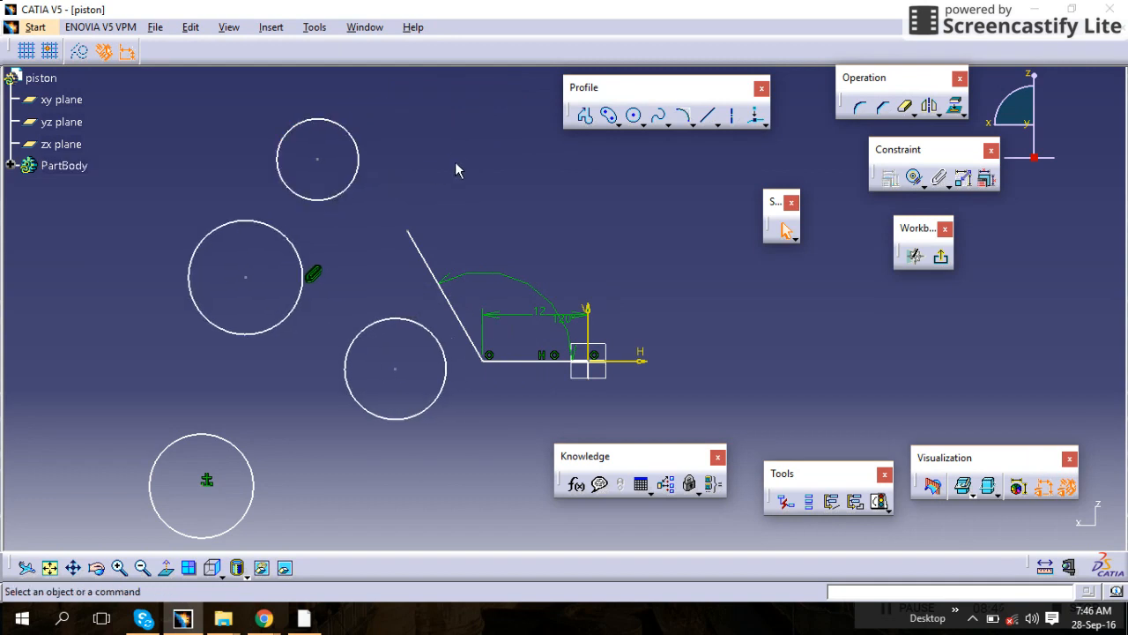
Delete the Fix Together constraint that links the three upper circles.
{"action": "left_click", "coordinate": [946, 184]}
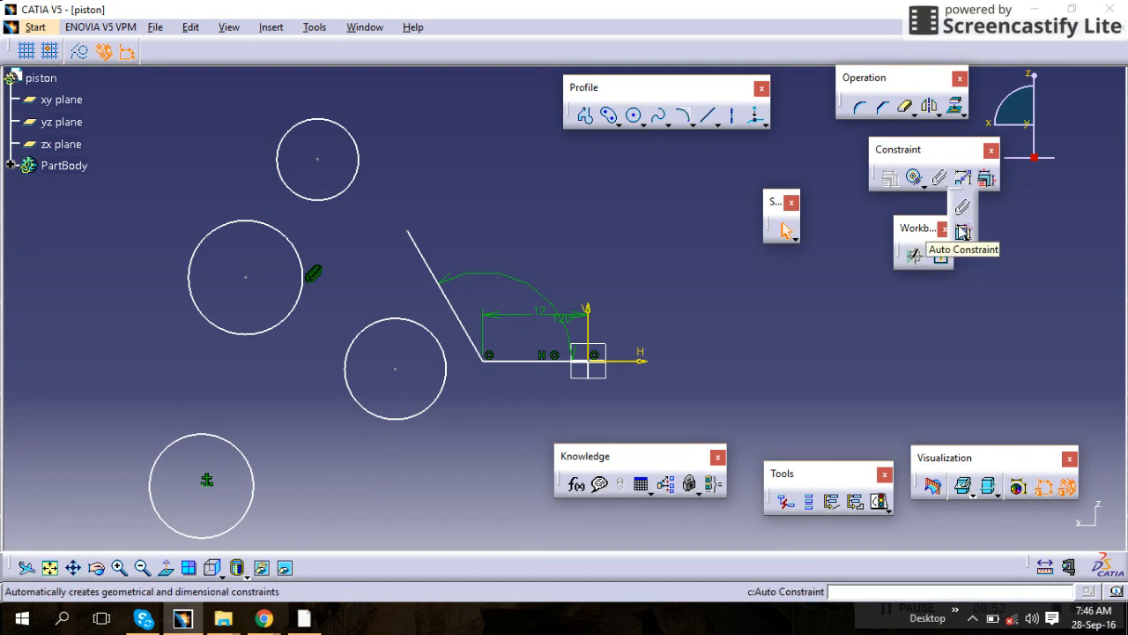
{"action": "left_click", "coordinate": [963, 231]}
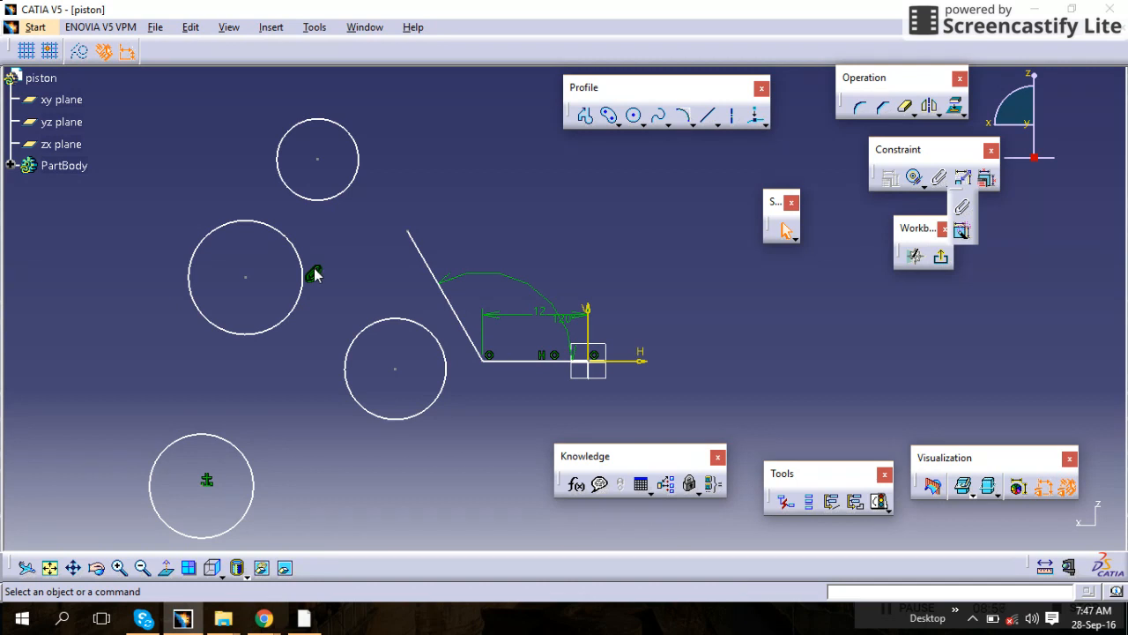
{"action": "right_click", "coordinate": [315, 276]}
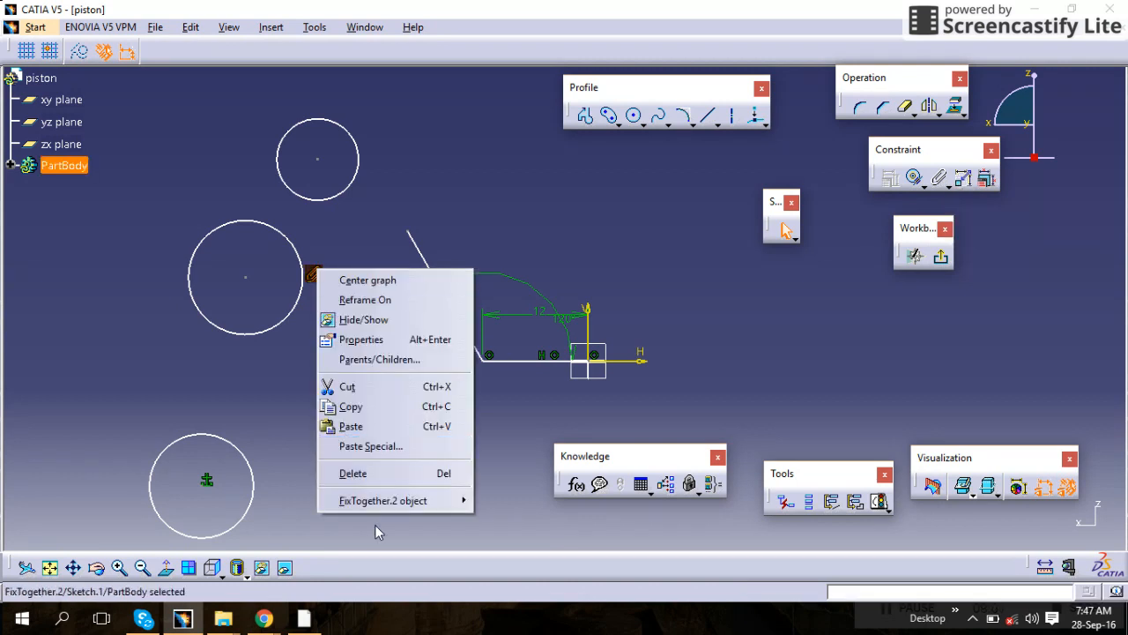
{"action": "left_click", "coordinate": [378, 473]}
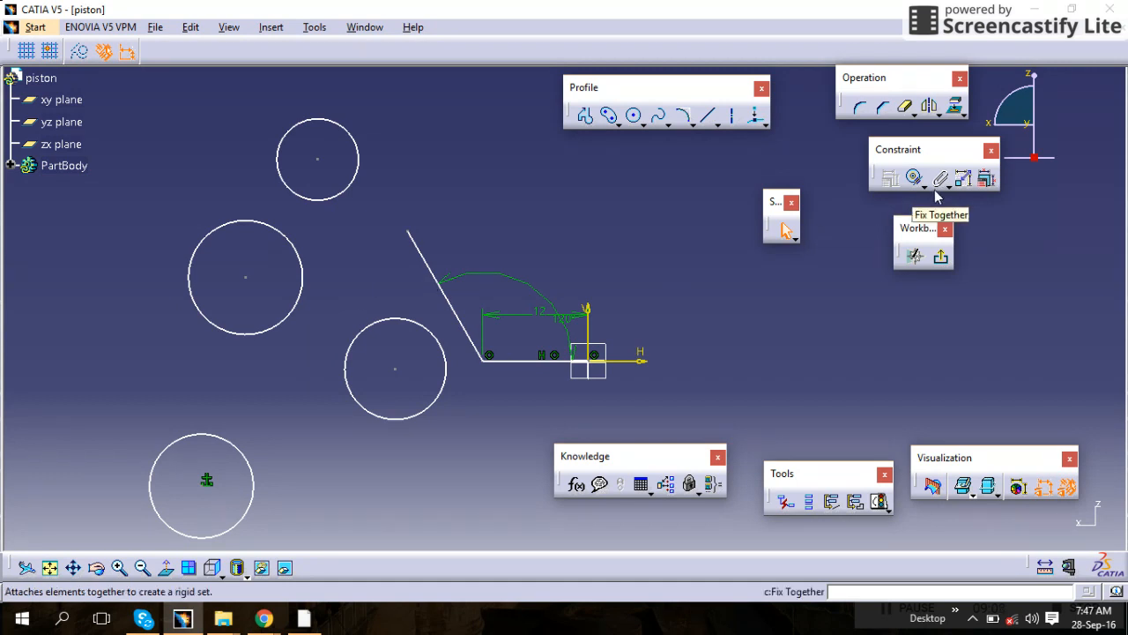
Auto-constrain the largest circle using the H and V directions as reference elements in Chained mode.
{"action": "left_click", "coordinate": [205, 234]}
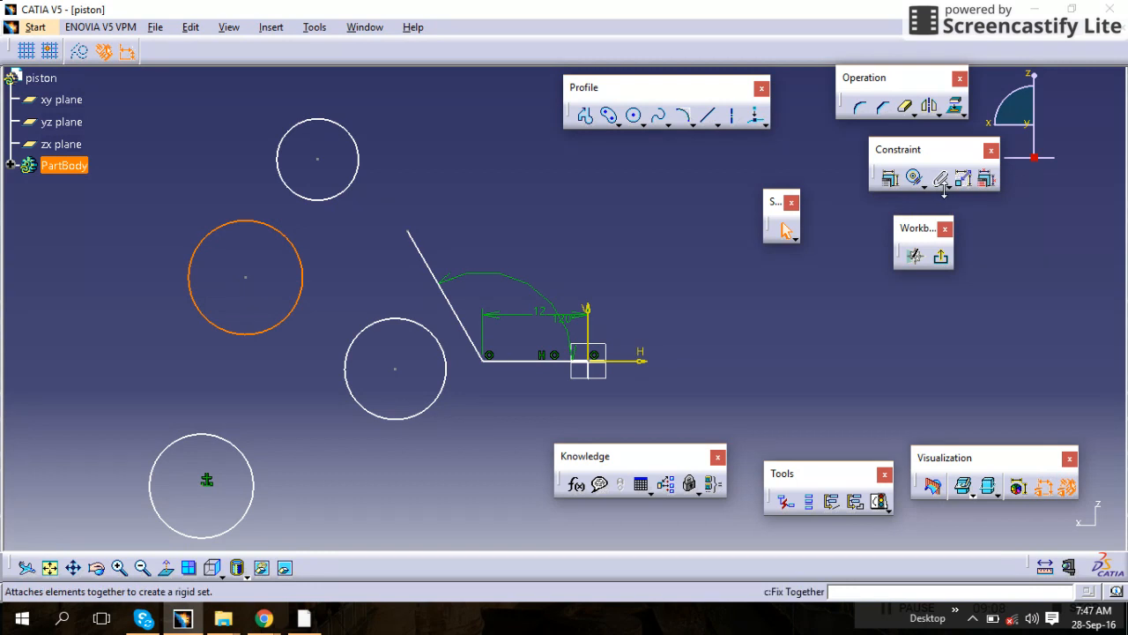
{"action": "left_click", "coordinate": [947, 187]}
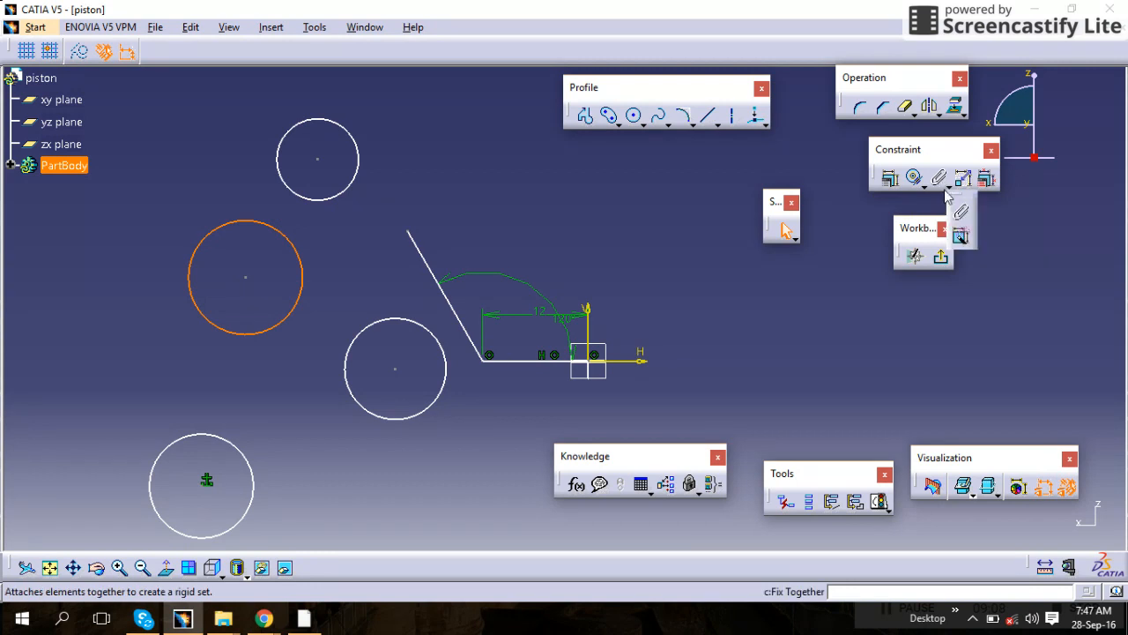
{"action": "left_click", "coordinate": [962, 236]}
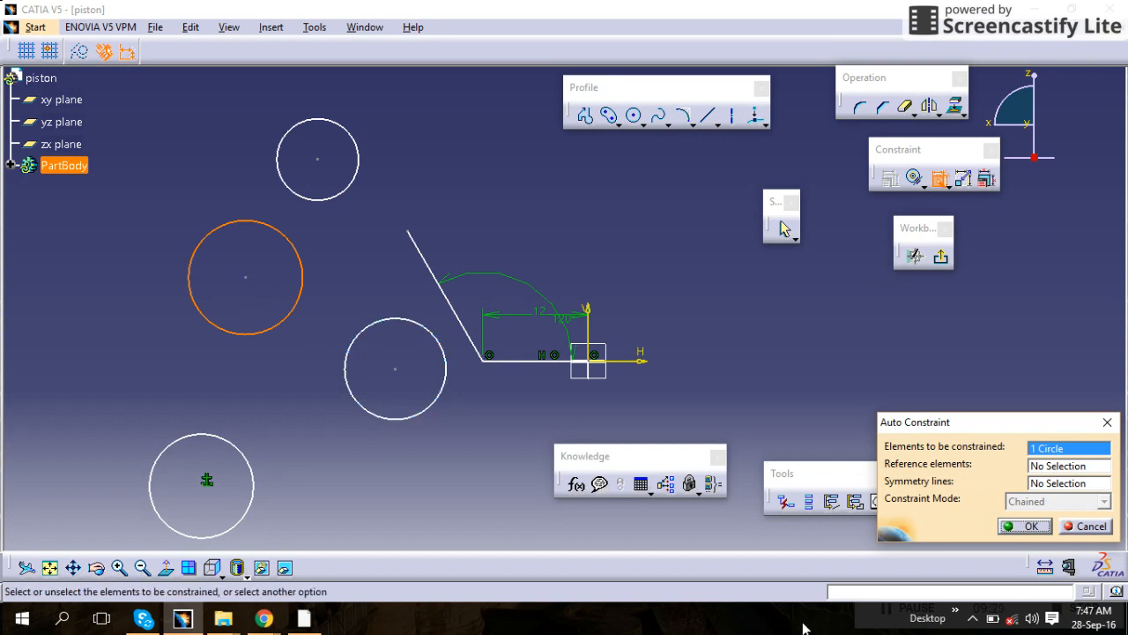
{"action": "left_click", "coordinate": [1044, 468]}
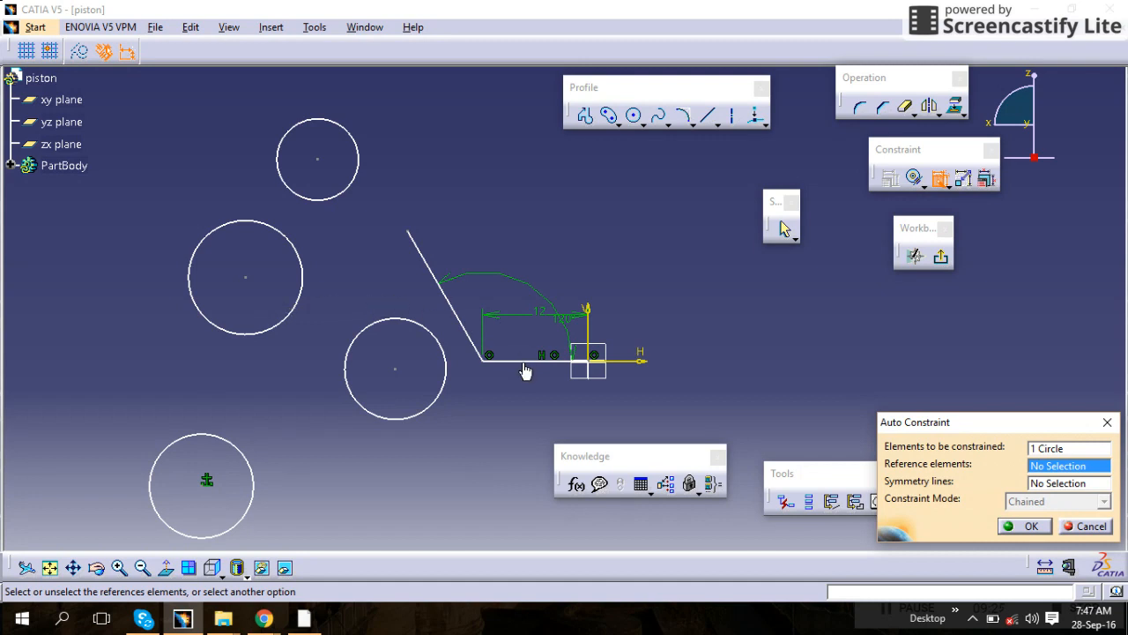
{"action": "left_click", "coordinate": [603, 362]}
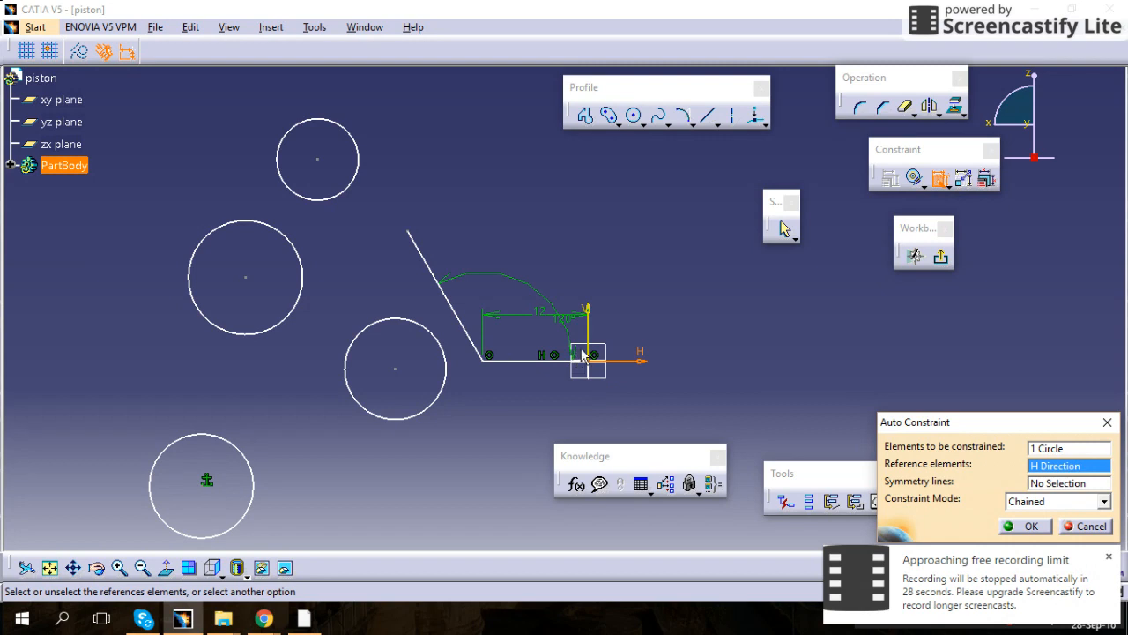
{"action": "left_click", "coordinate": [589, 354]}
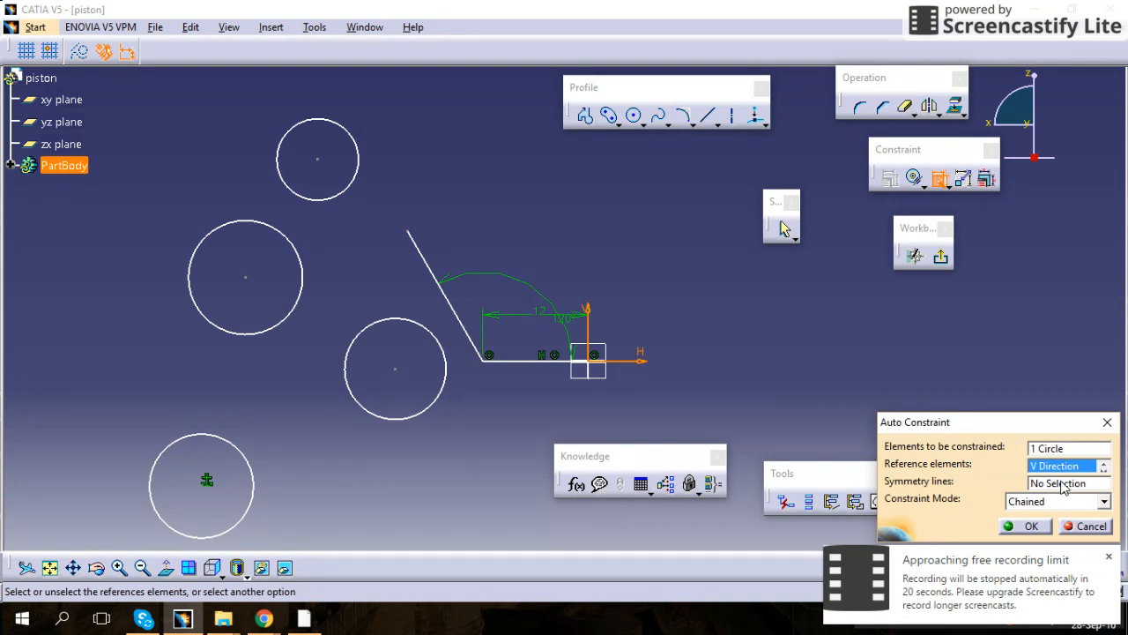
{"action": "left_click", "coordinate": [1027, 525]}
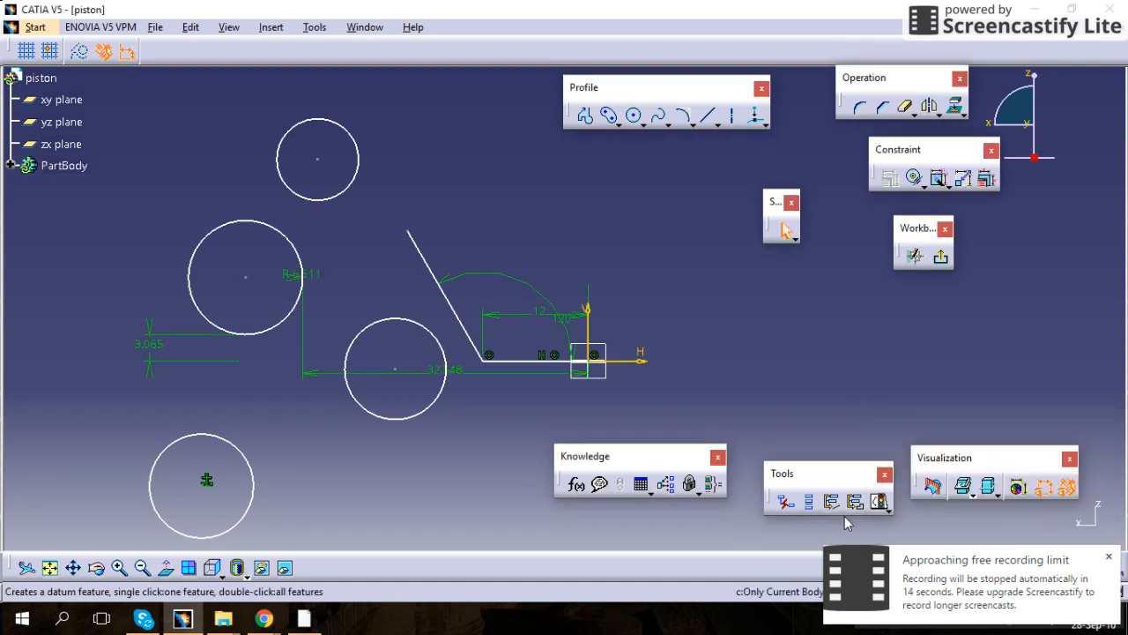